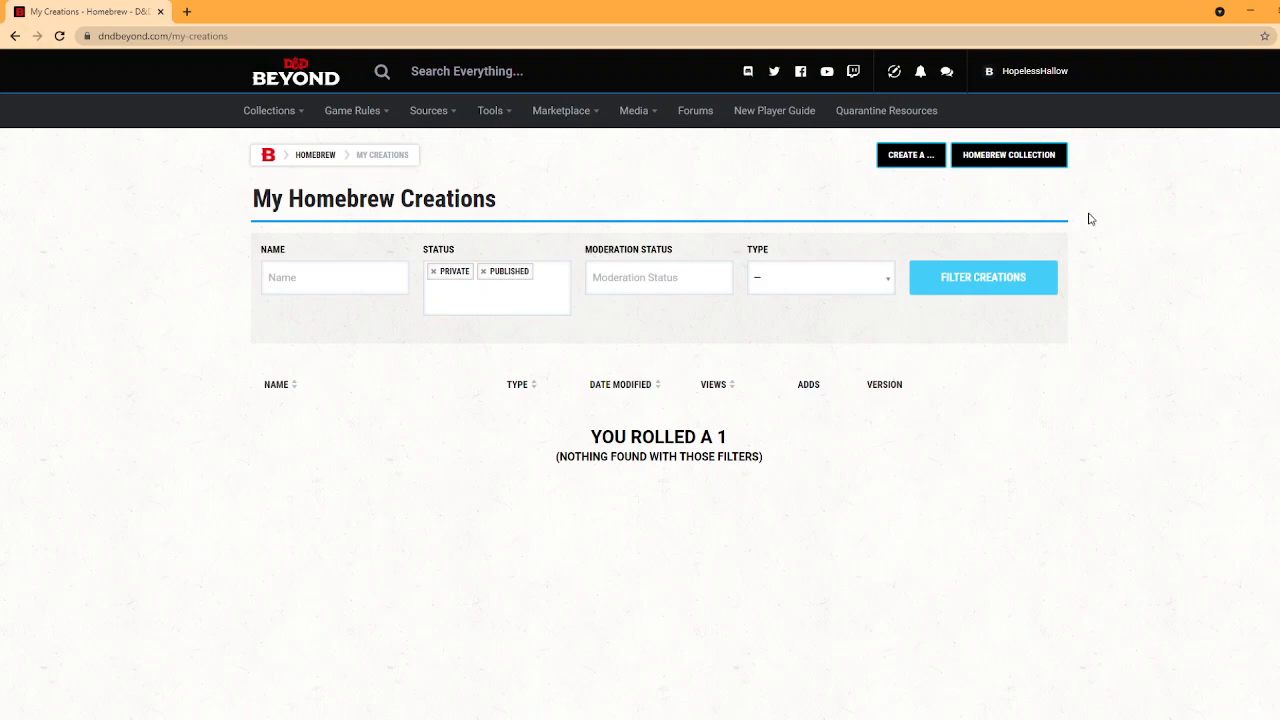
# Start a new homebrew background from scratch and dismiss the introductory notice.
pyautogui.click(902, 166)
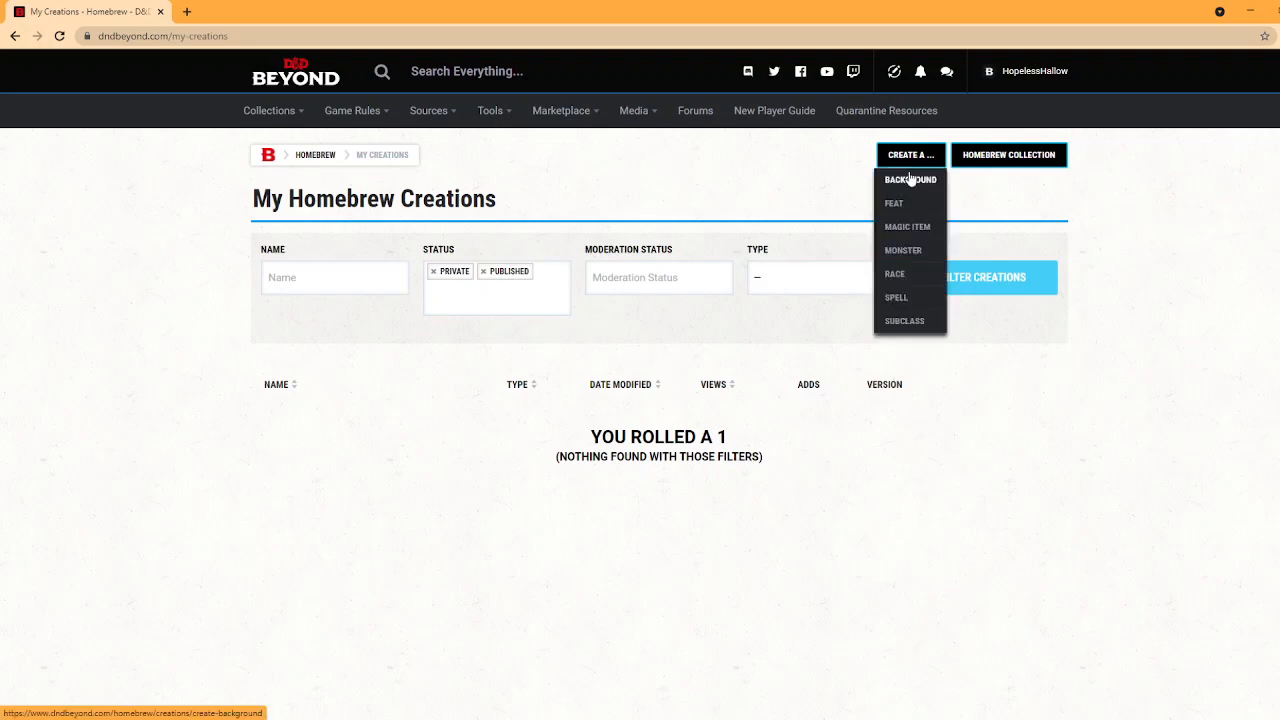
pyautogui.click(910, 179)
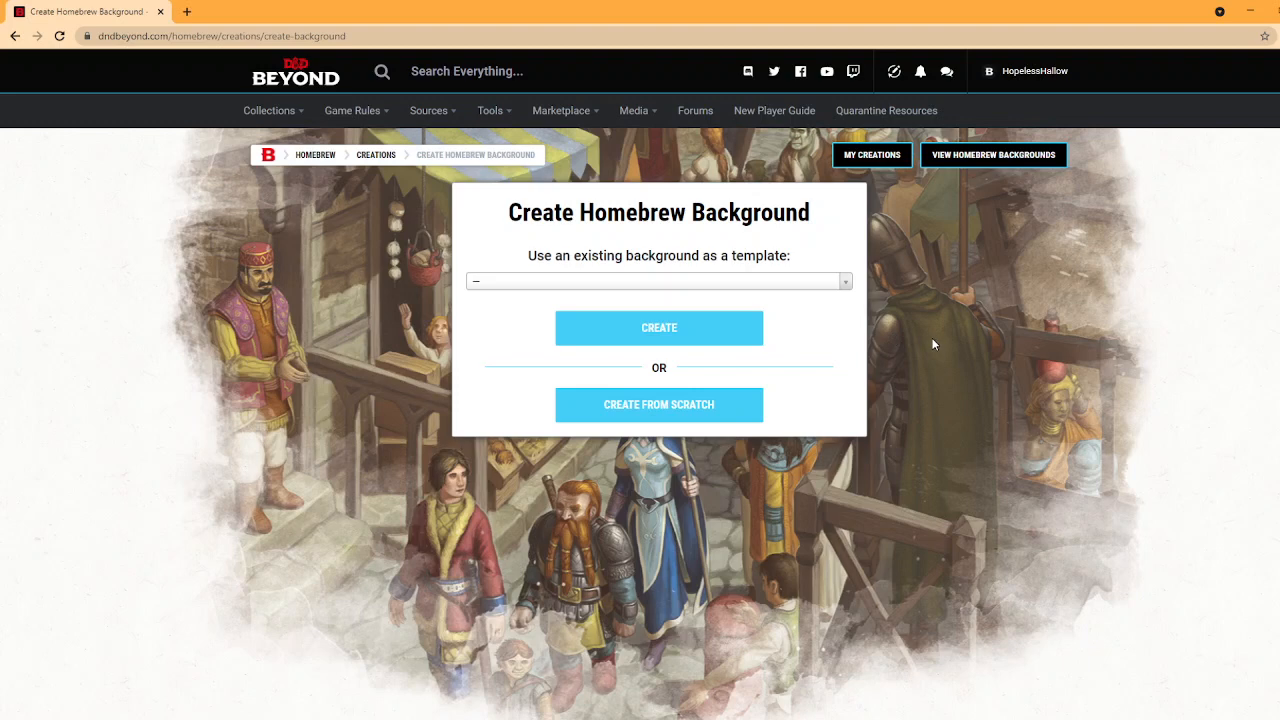
pyautogui.click(716, 415)
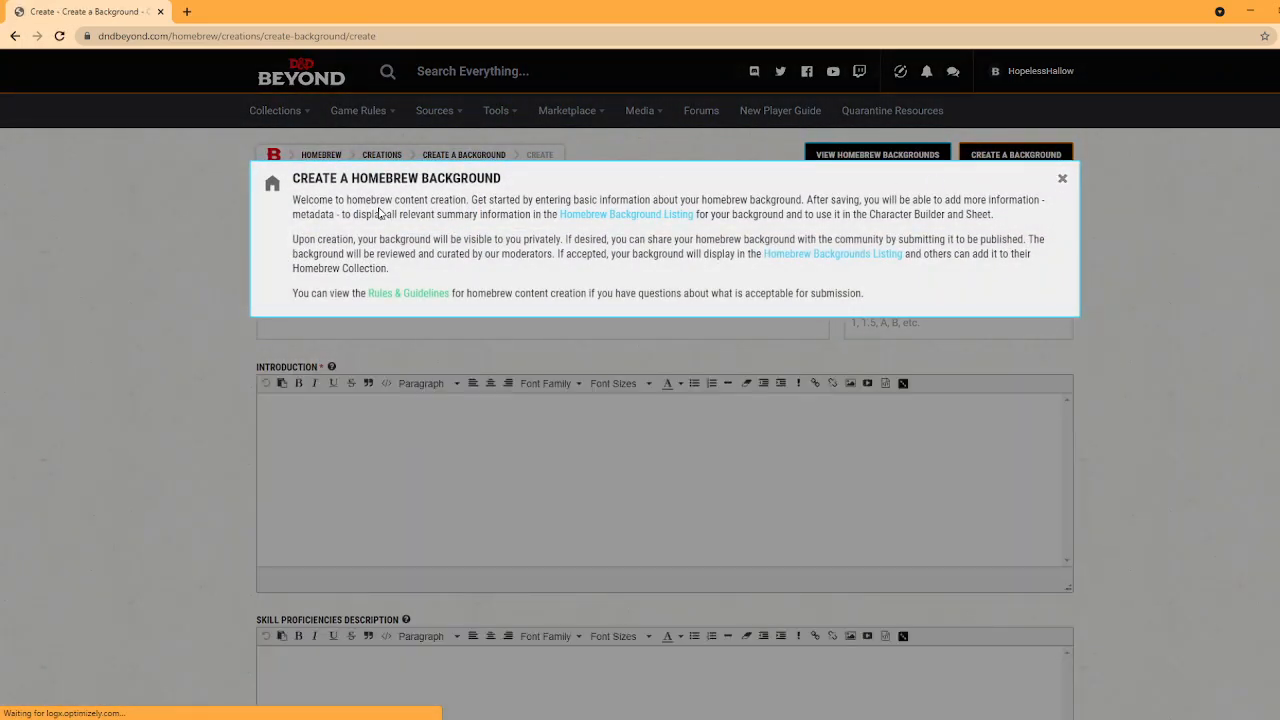
pyautogui.moveTo(357, 203); pyautogui.dragTo(824, 228)
pyautogui.click(824, 228)
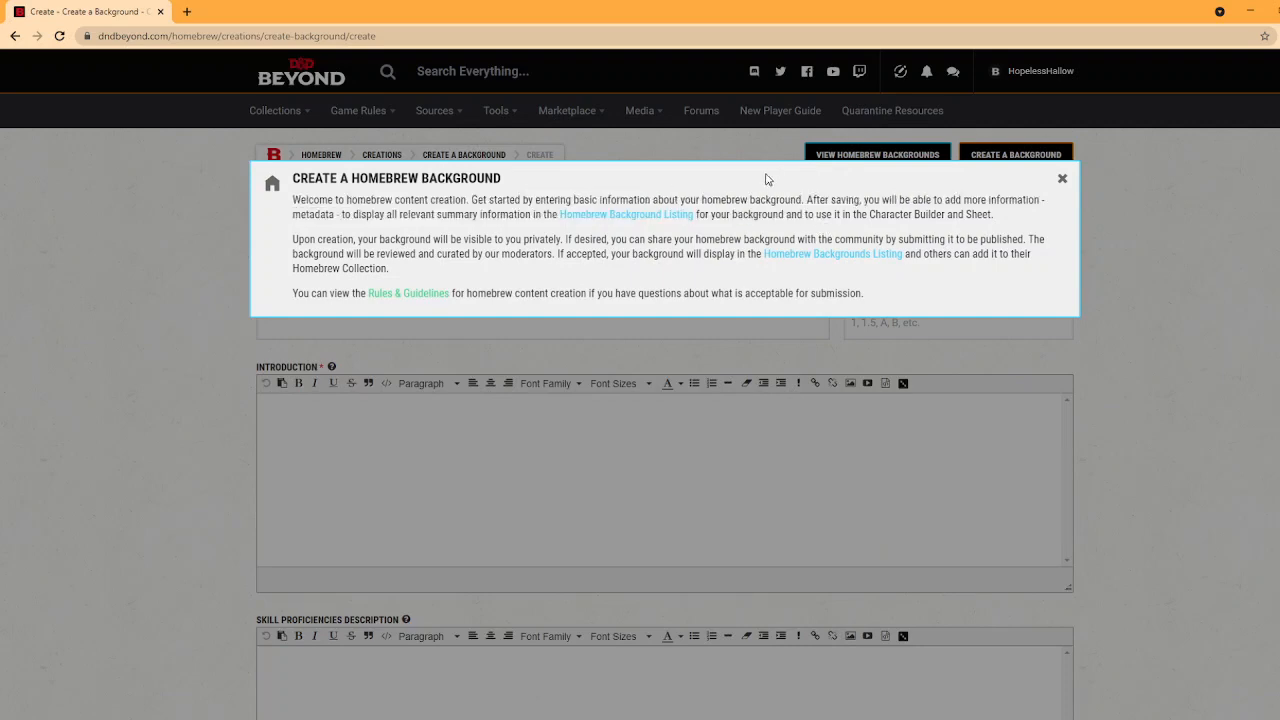
pyautogui.click(1062, 180)
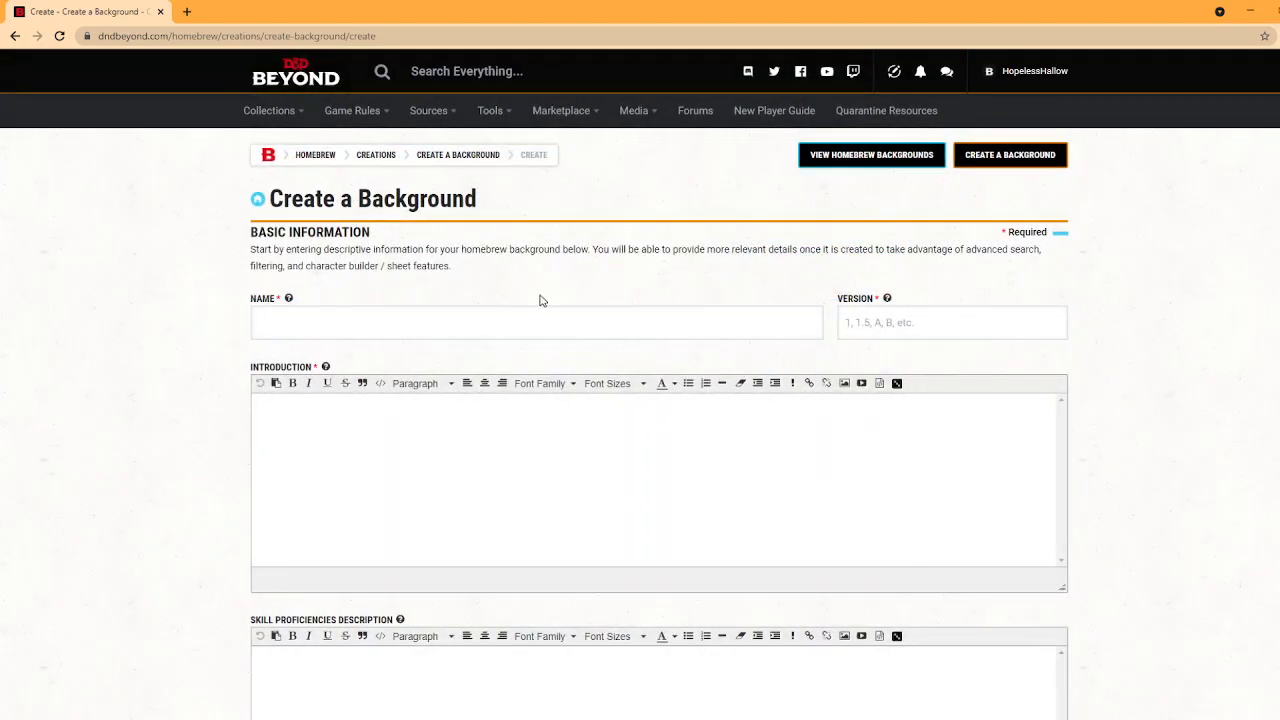
# Name the background "Lived with Frogs".
pyautogui.click(547, 320)
pyautogui.write('Lived with Frogs')
pyautogui.moveTo(888, 306)
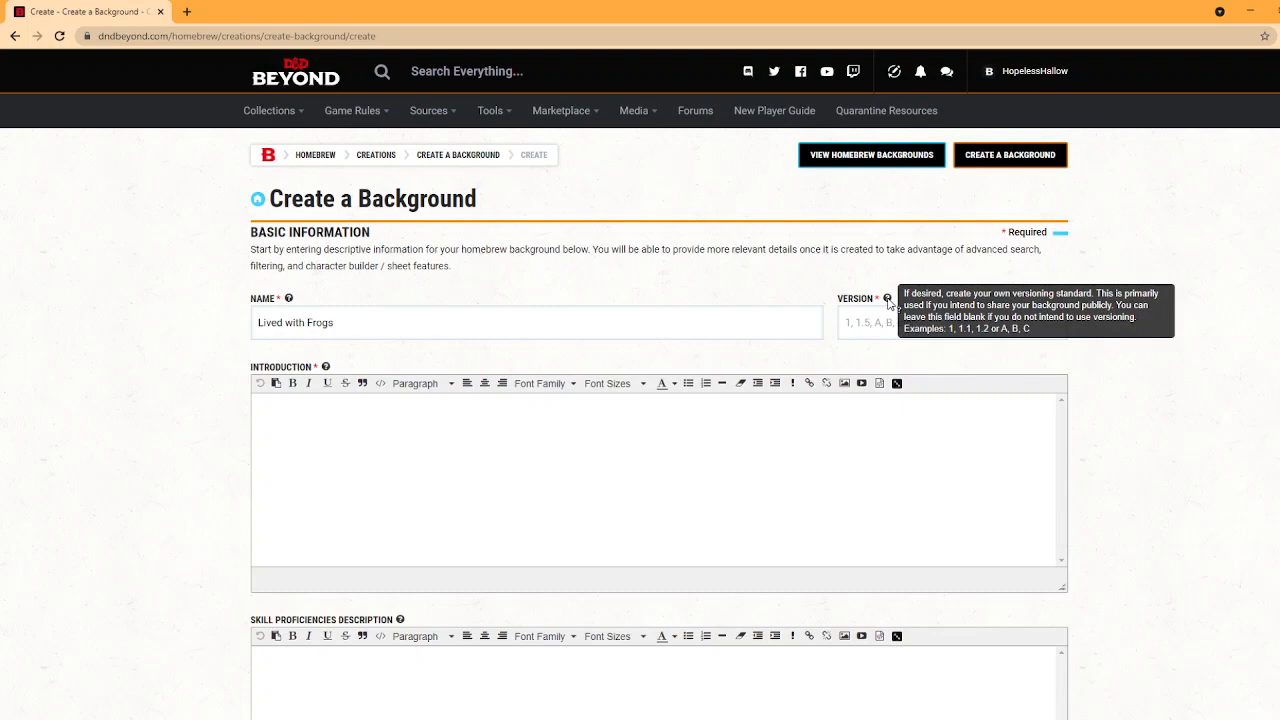
# Enter "You have lived with frogs your whole life." as the background's introduction.
pyautogui.scroll(-3, 381, 380)
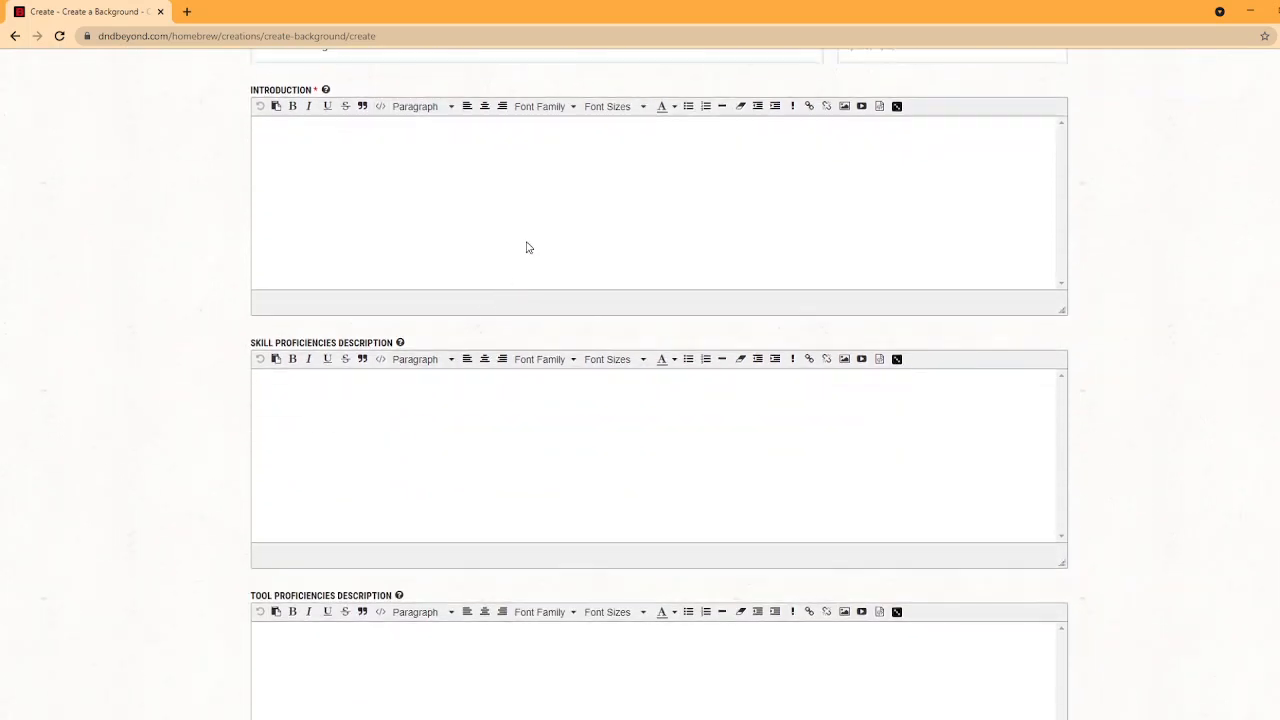
pyautogui.click(528, 242)
pyautogui.scroll(1, 530, 285)
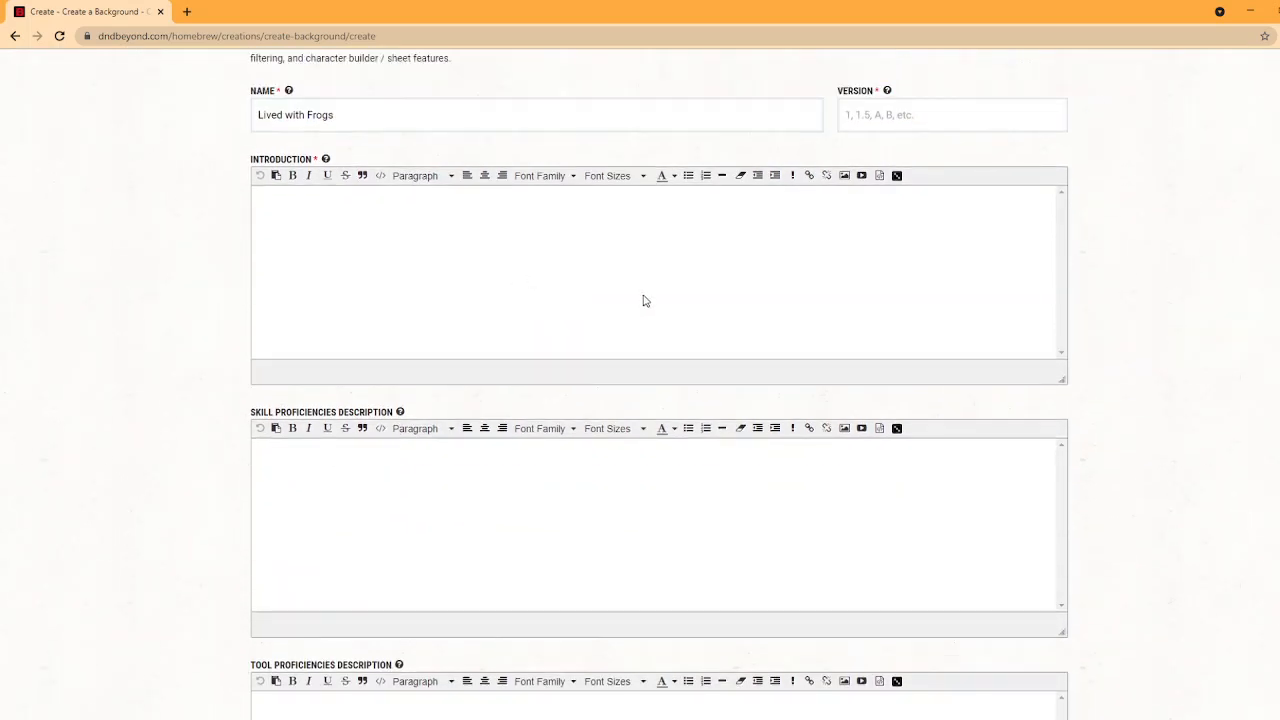
pyautogui.write('You have lived with frogs your whole life')
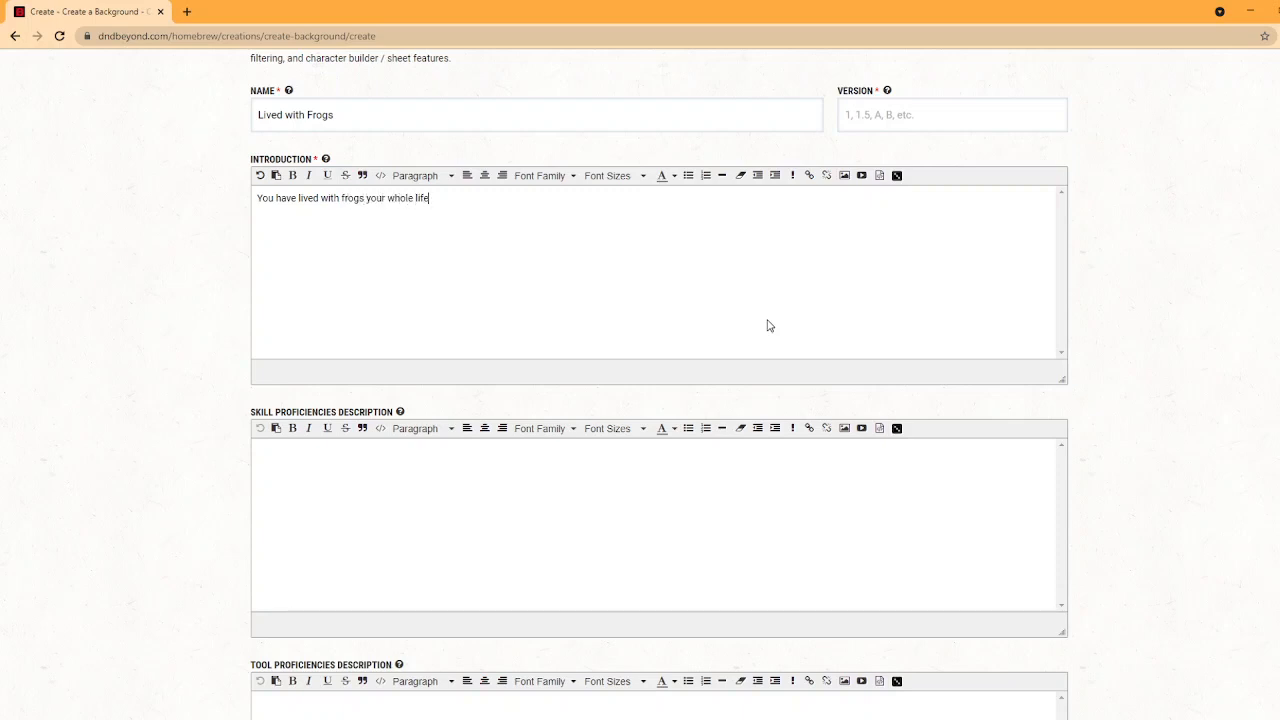
pyautogui.write('.')
pyautogui.hotkey('ctrl', 'a')
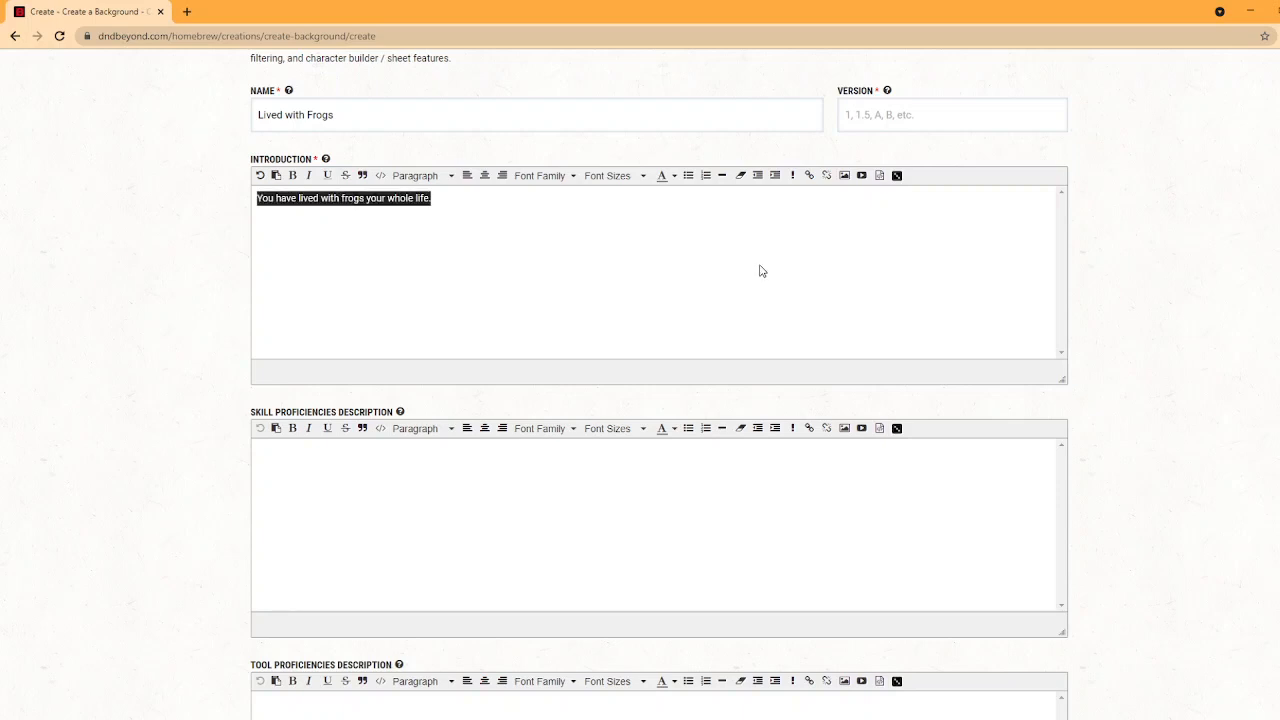
pyautogui.click(760, 270)
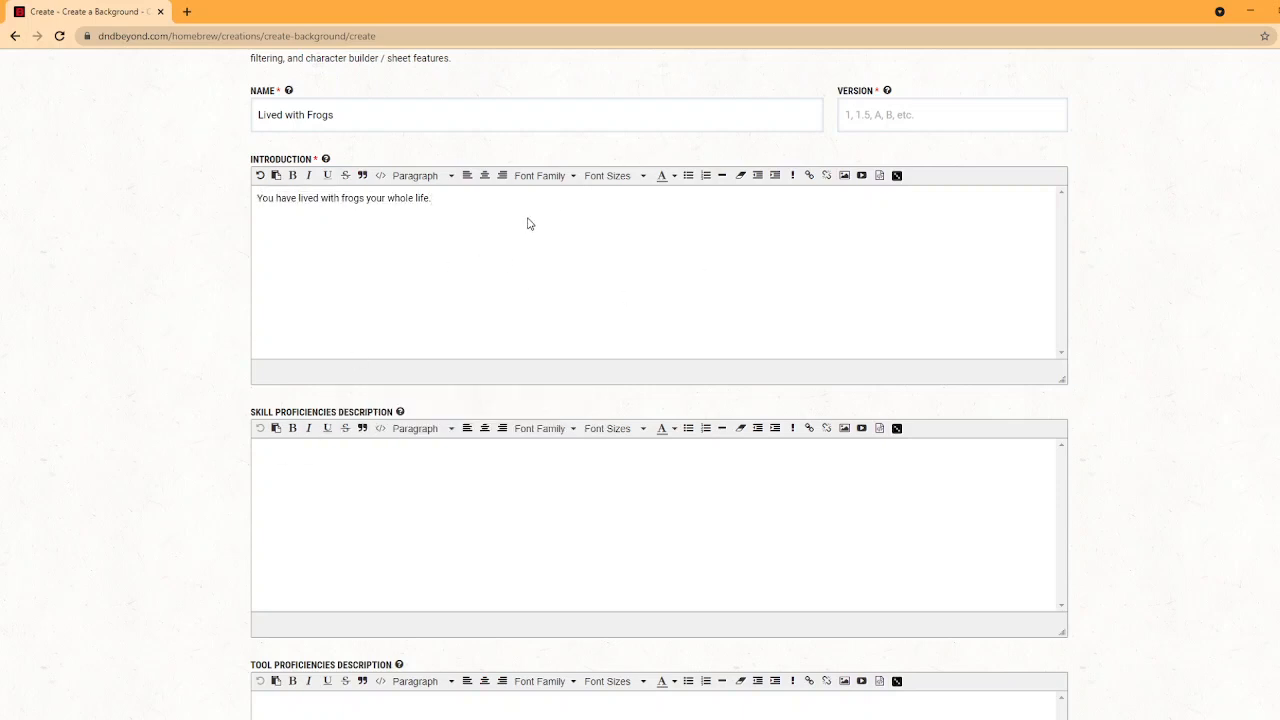
pyautogui.hotkey('ctrl', 'a')
pyautogui.click(673, 249)
# Look through the skill proficiencies, tool proficiencies, languages and equipment description fields.
pyautogui.scroll(-3, 683, 297)
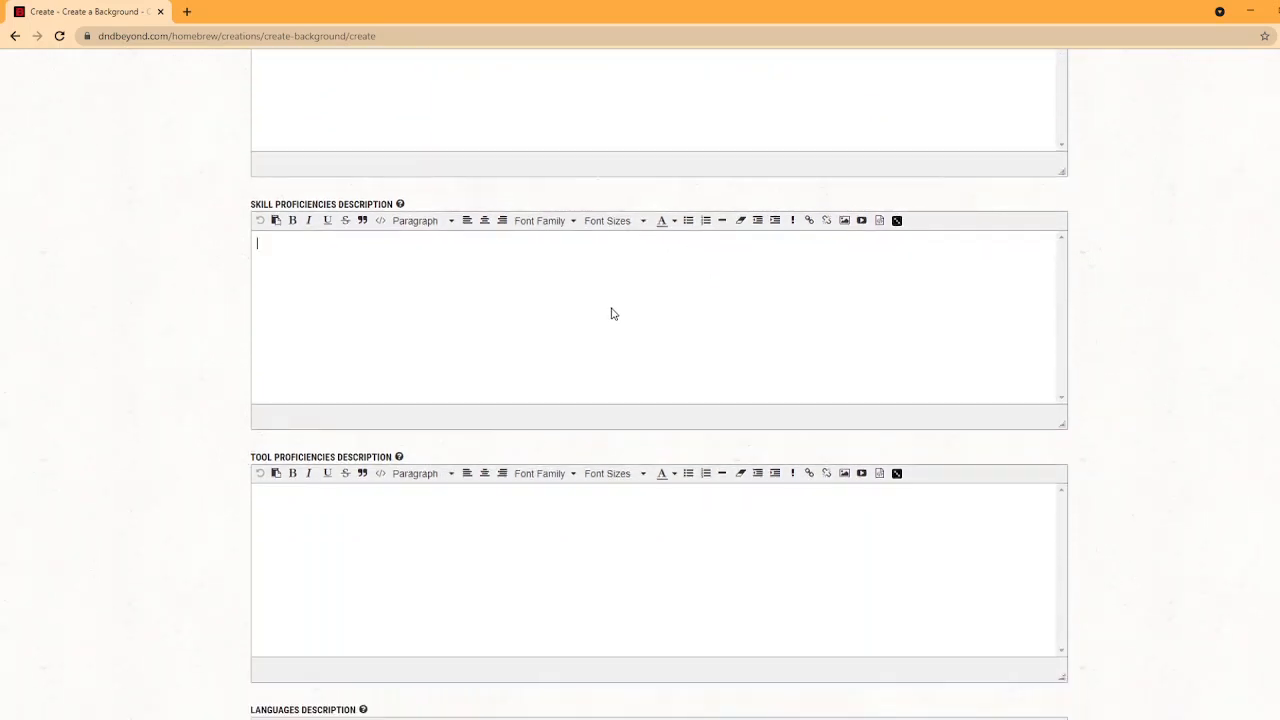
pyautogui.moveTo(401, 205)
pyautogui.scroll(-2, 448, 300)
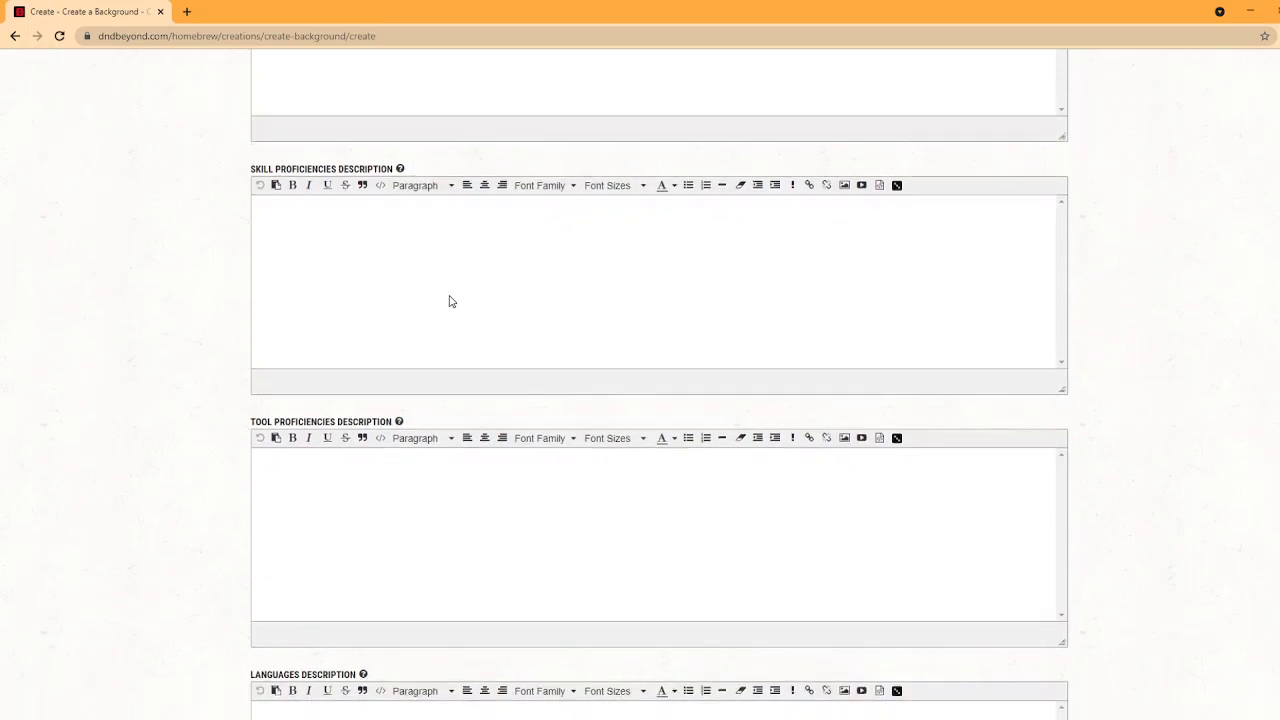
pyautogui.click(473, 395)
pyautogui.scroll(-2, 473, 395)
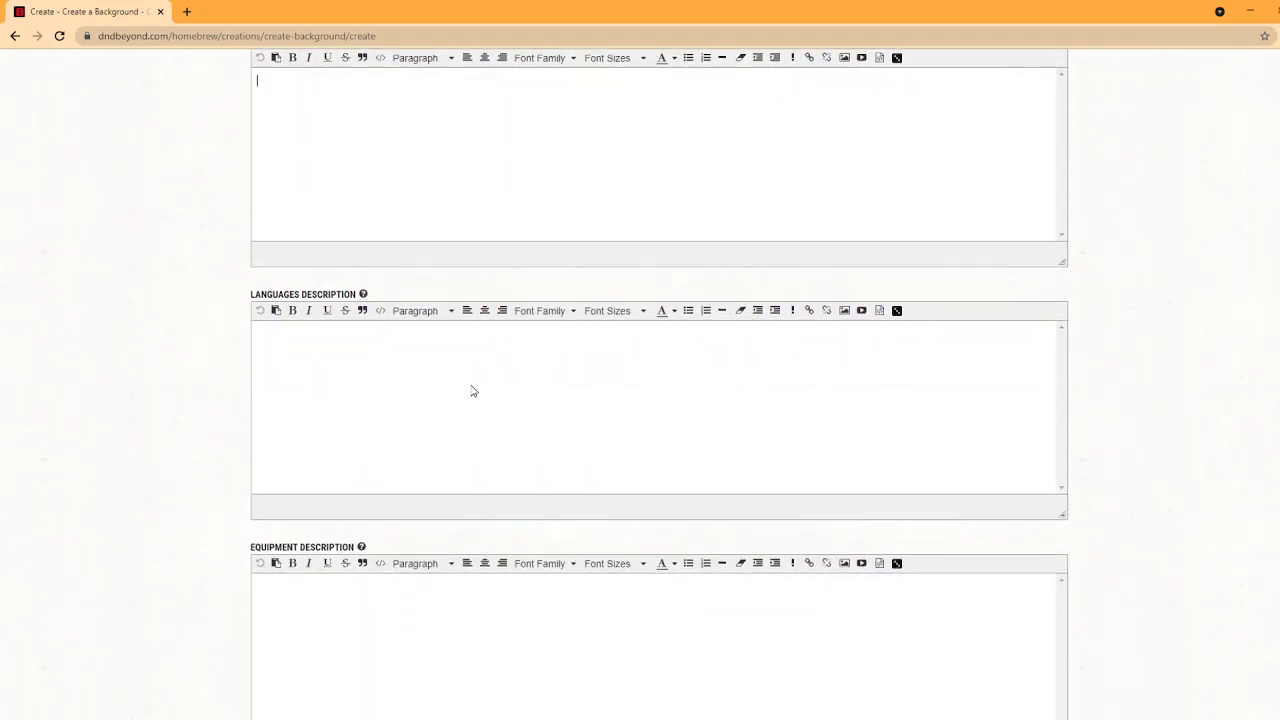
pyautogui.click(472, 388)
pyautogui.scroll(-2, 472, 388)
pyautogui.click(471, 382)
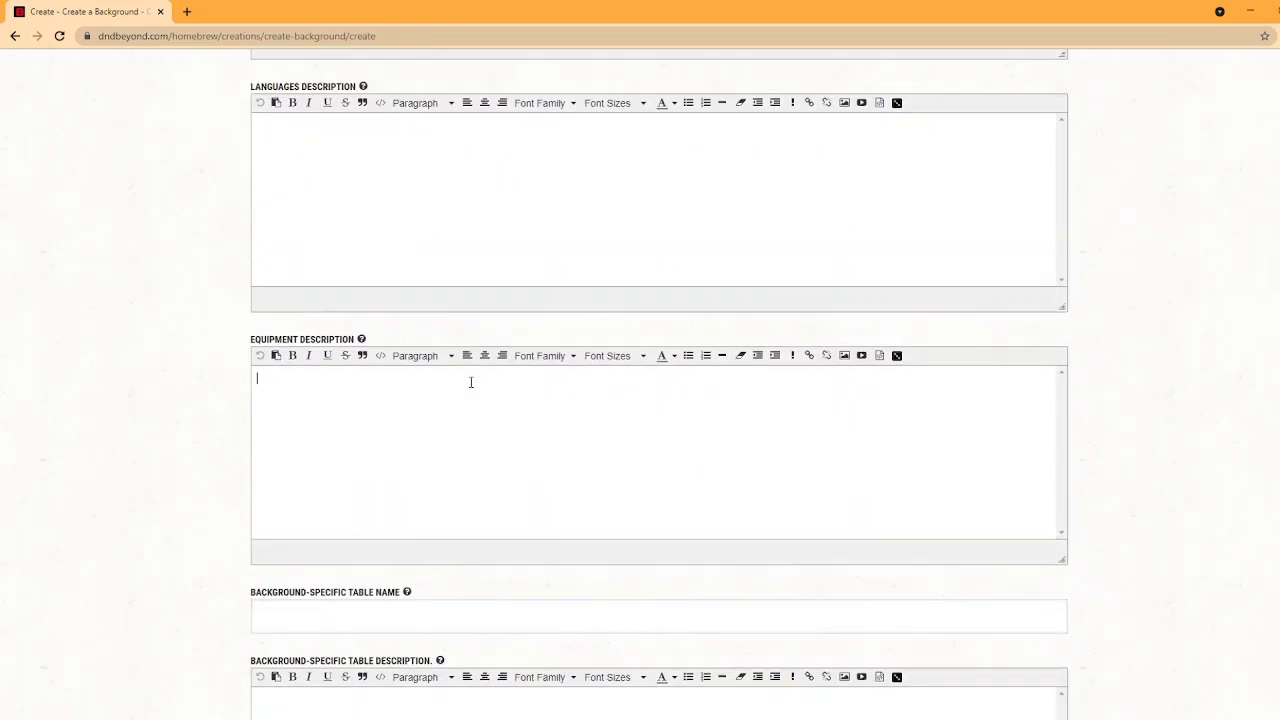
# Name the background-specific table "What type of frogs".
pyautogui.scroll(-3, 471, 382)
pyautogui.moveTo(408, 250)
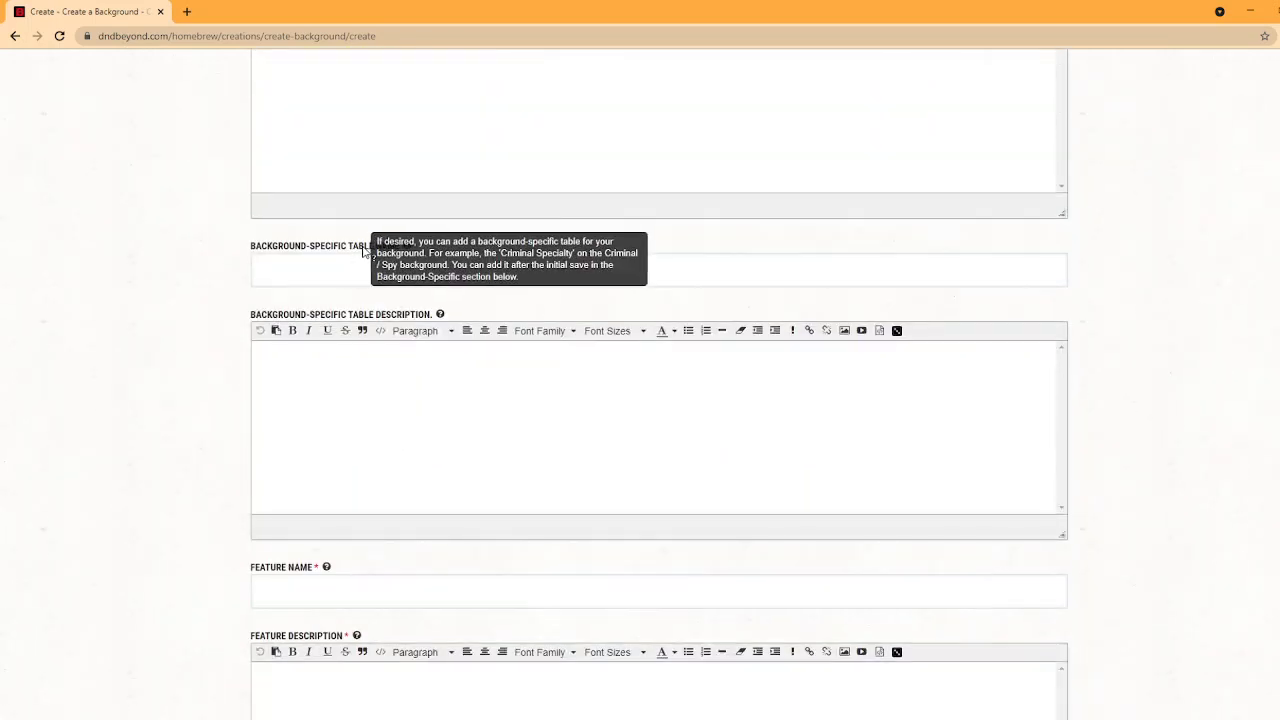
pyautogui.click(308, 269)
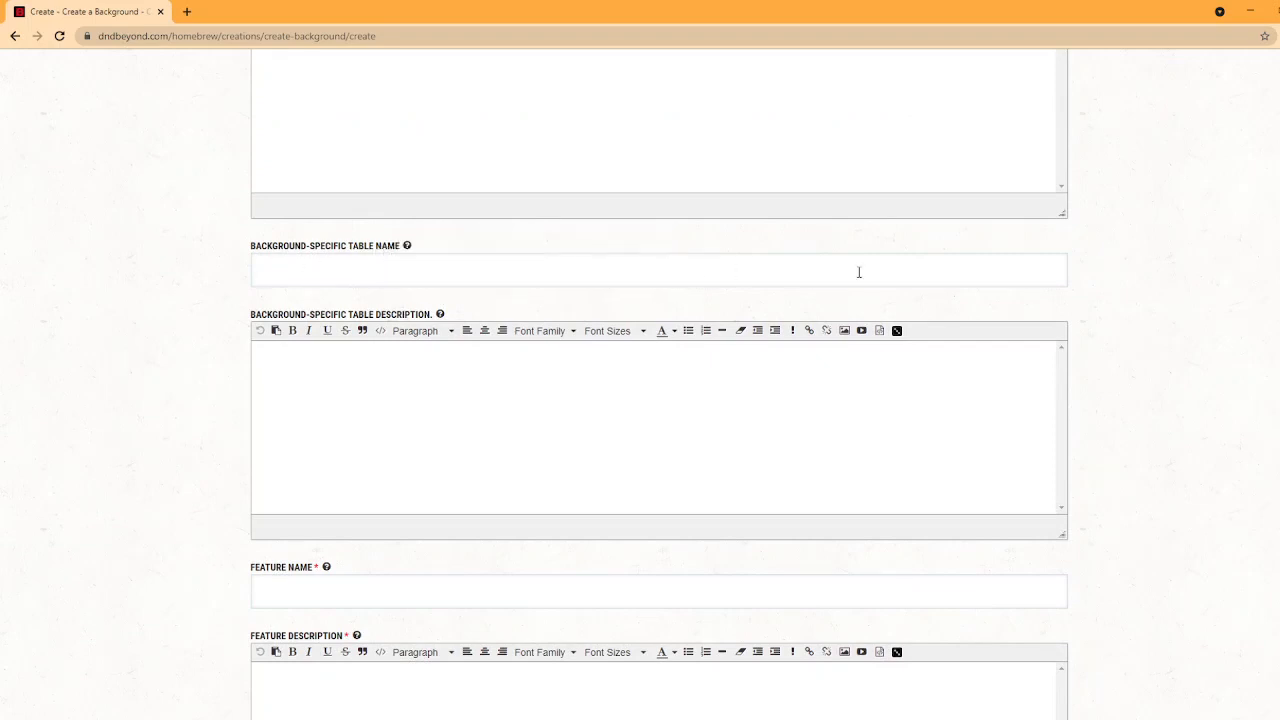
pyautogui.write('What type of frogs')
pyautogui.click(407, 434)
# Name the background's primary feature "One with the frogs".
pyautogui.scroll(-2, 461, 473)
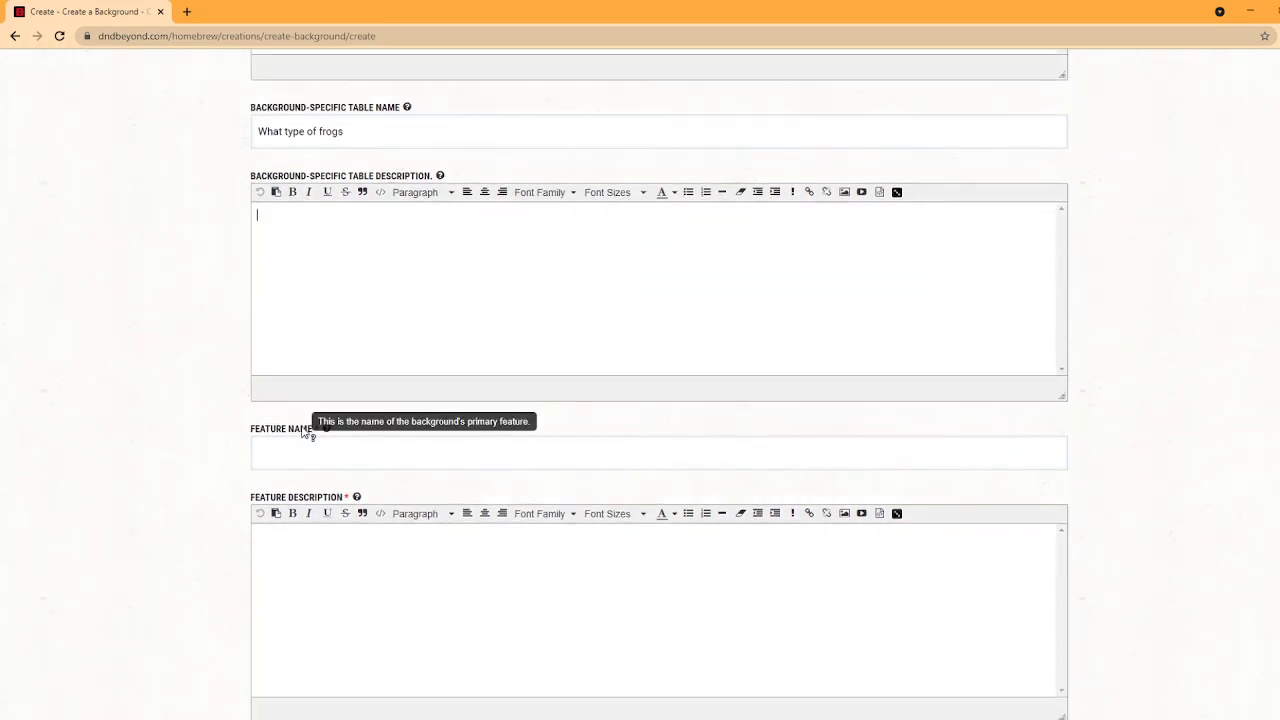
pyautogui.scroll(-2, 417, 467)
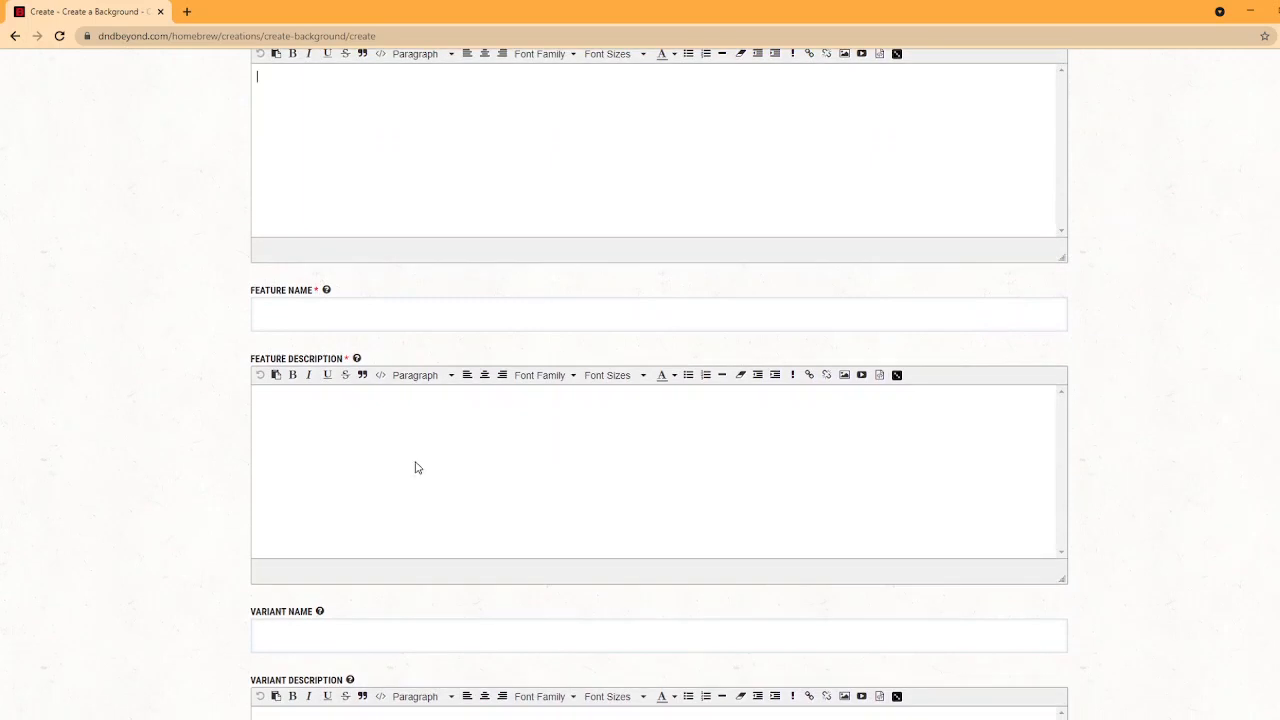
pyautogui.click(381, 313)
pyautogui.write('One with the frogs')
# Describe the feature: "You can cast polymorph on yourself once per long rest. When you cast this spell this way you must choose a frog for your transformation.".
pyautogui.click(438, 458)
pyautogui.write('You can cast p')
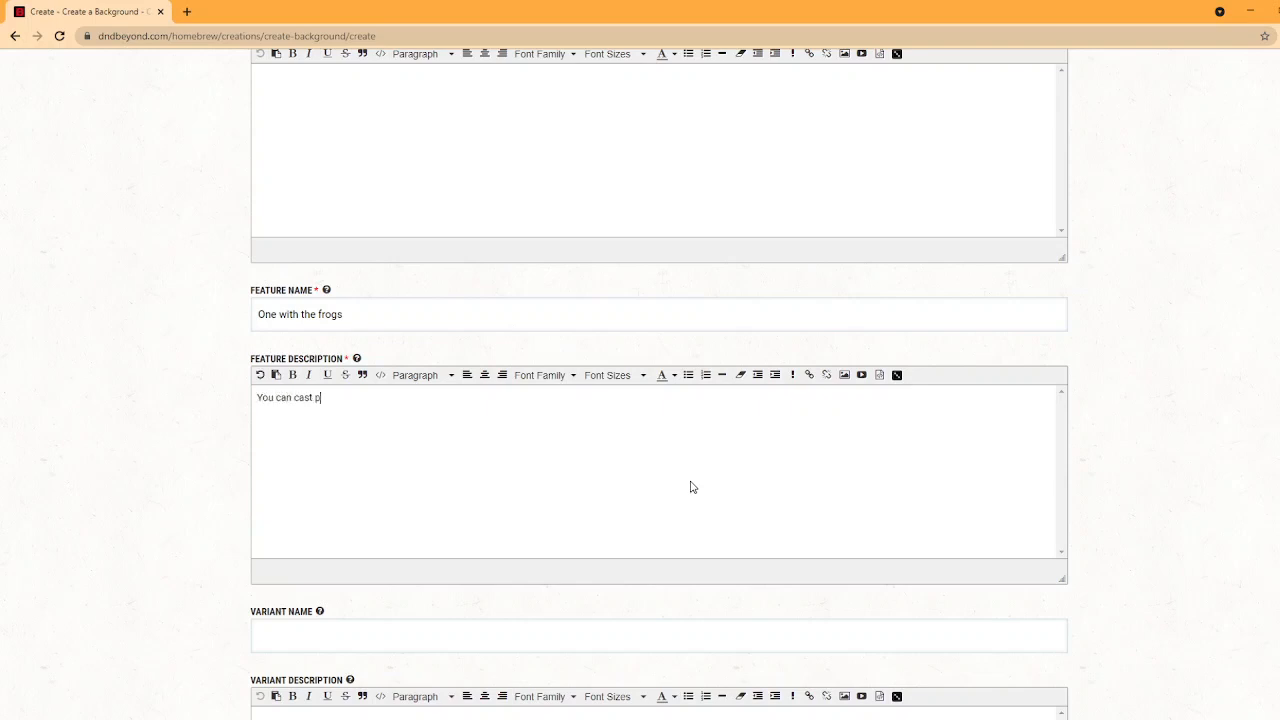
pyautogui.write('olymorph on yourself. W ()Once per lo')
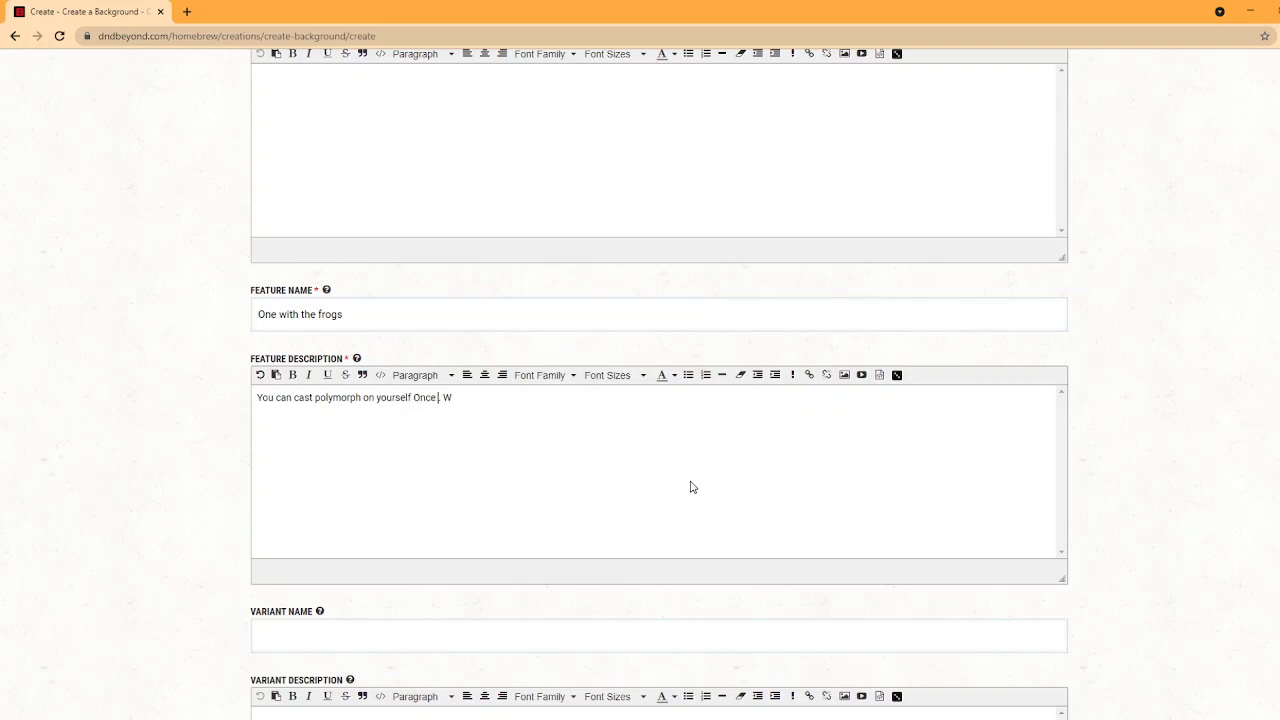
pyautogui.write('ng rest')
pyautogui.press('BackSpace')
pyautogui.write('o')
pyautogui.write('H')
pyautogui.press('BackSpace')
pyautogui.write('hen you cast thi')
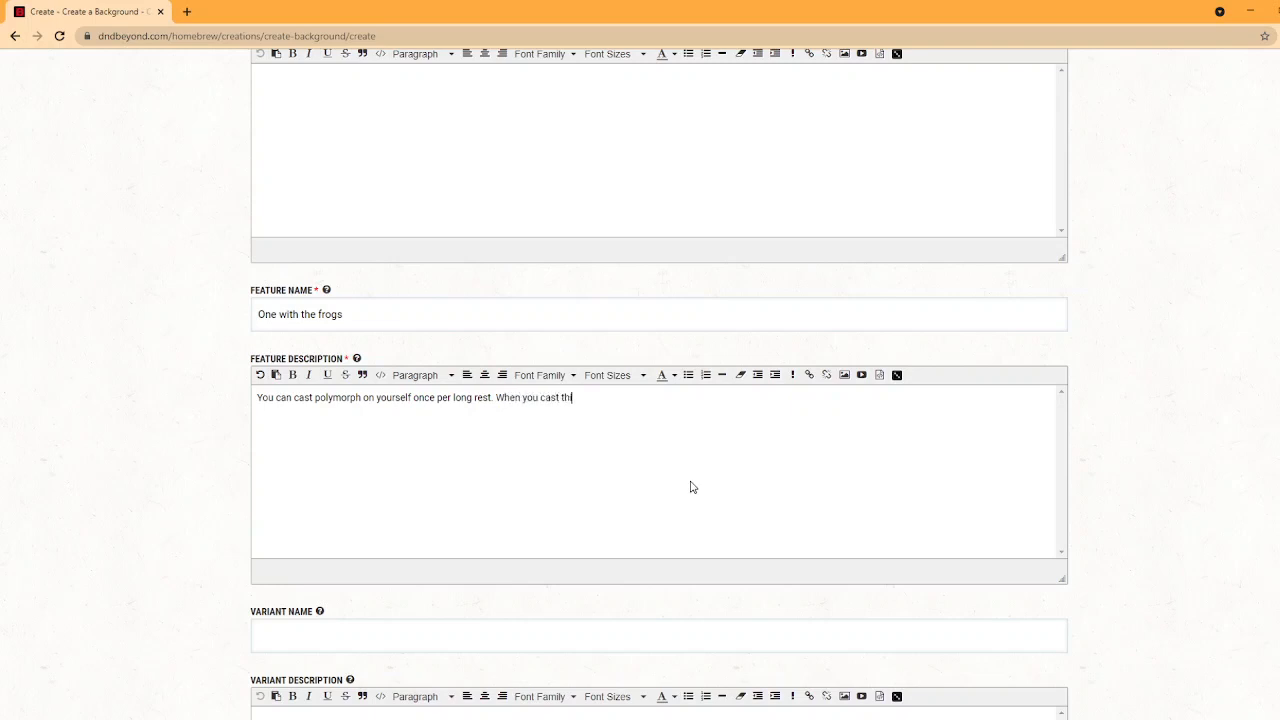
pyautogui.write('s spell this way you muc')
pyautogui.write('choose a frog for your transformation.')
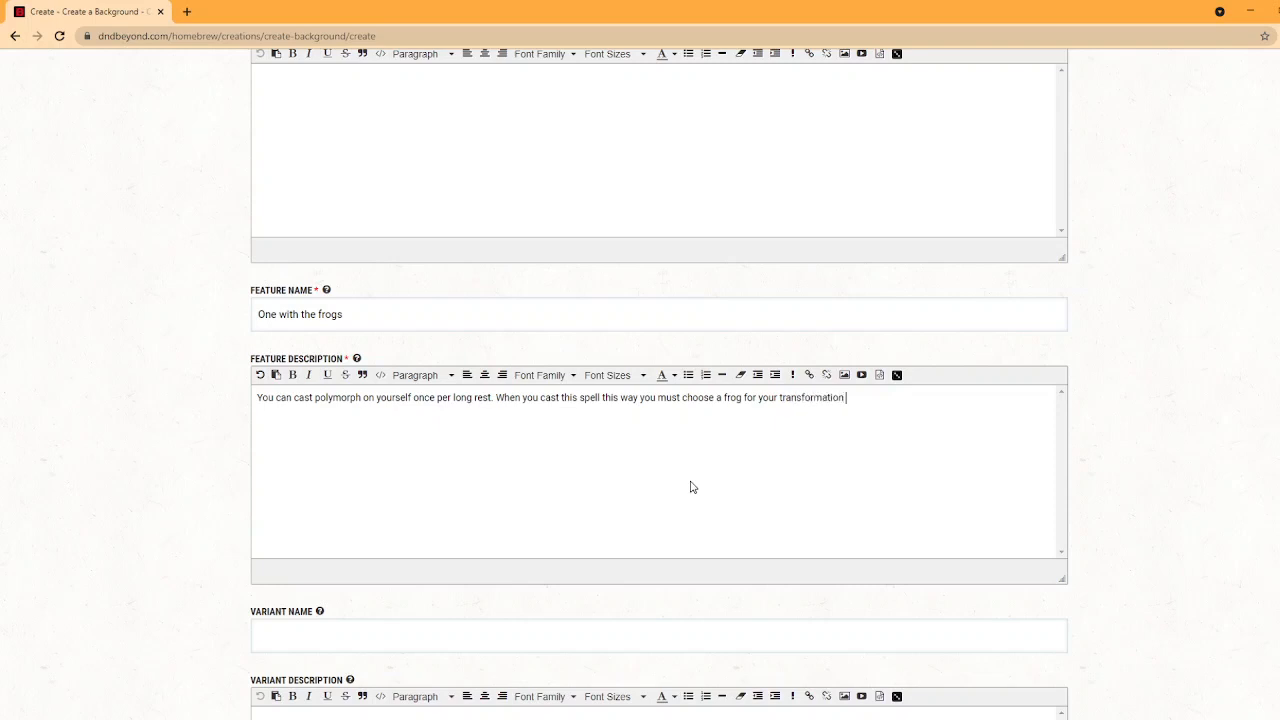
# Leave the optional variant fields empty and enter "likes frogs" as the suggested characteristics description.
pyautogui.scroll(-4, 690, 487)
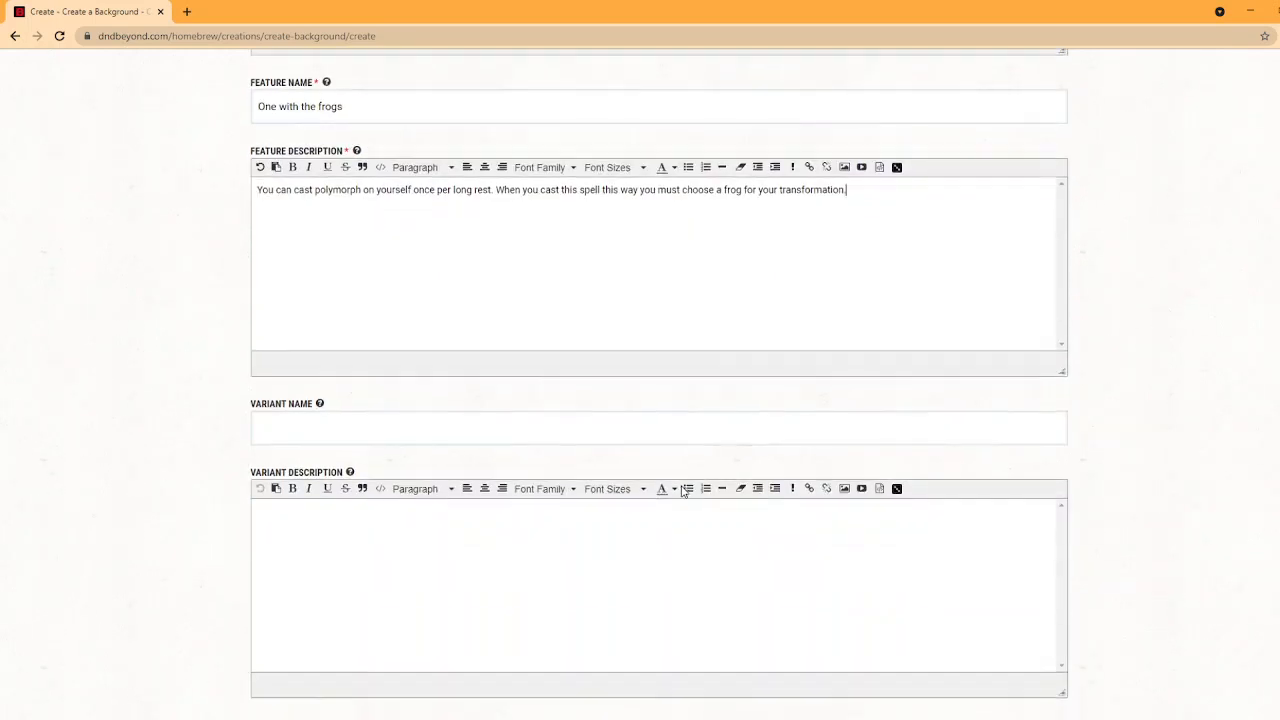
pyautogui.moveTo(316, 198)
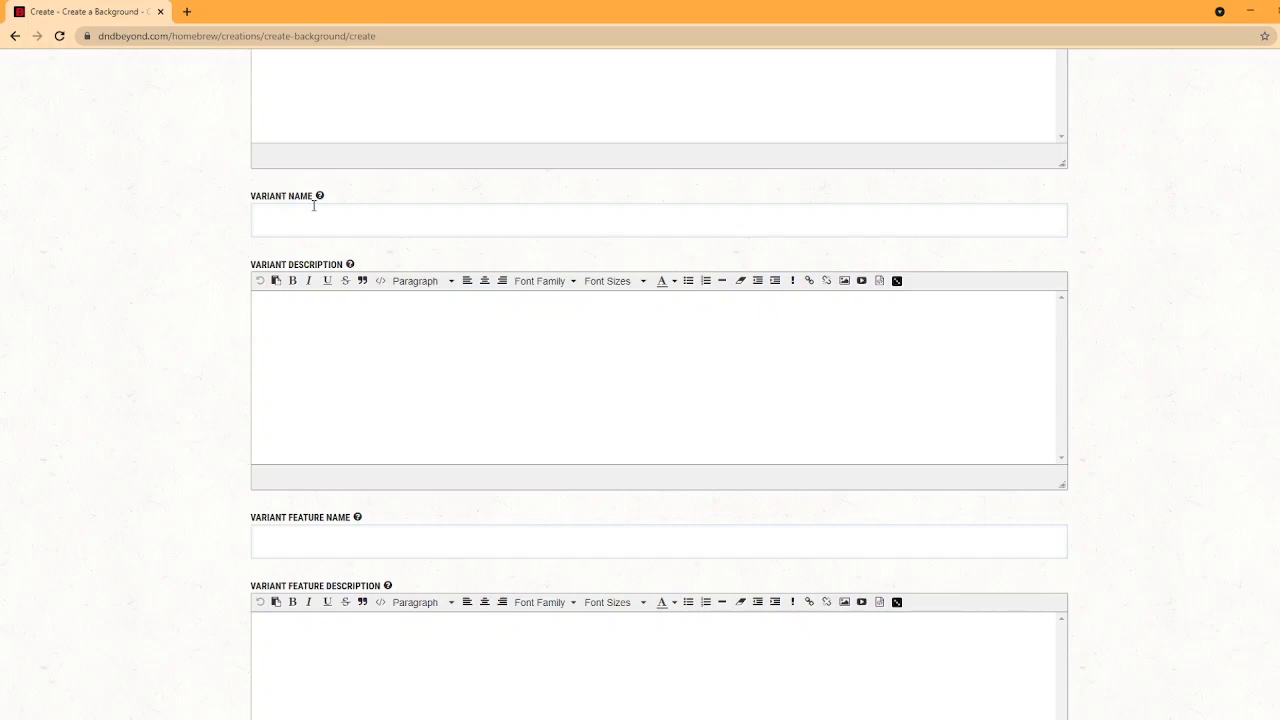
pyautogui.click(290, 330)
pyautogui.scroll(-4, 181, 285)
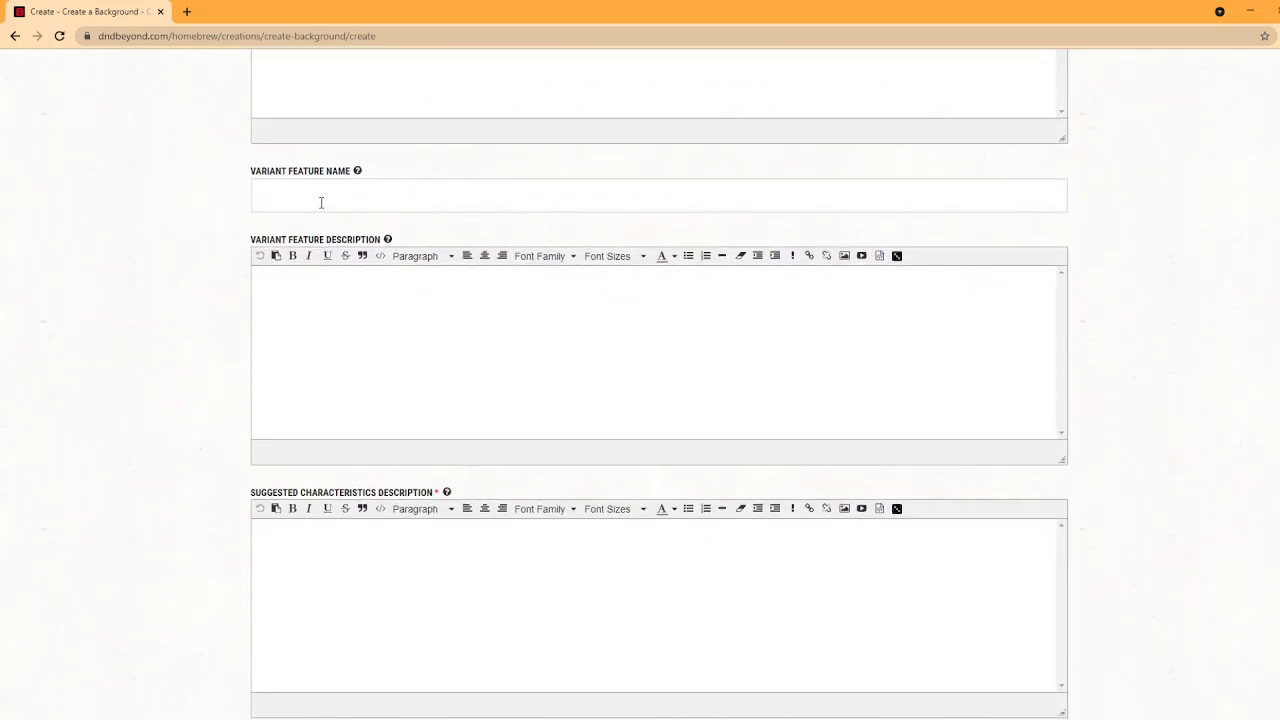
pyautogui.scroll(2, 315, 220)
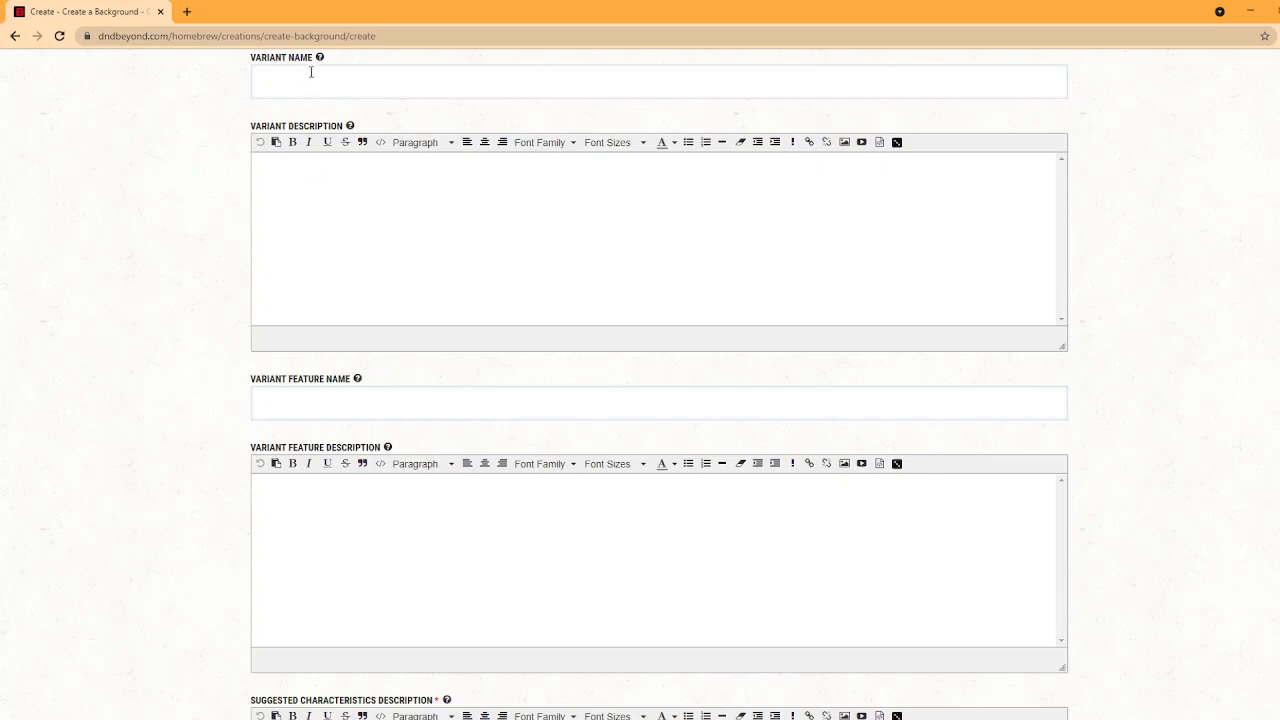
pyautogui.scroll(-2, 285, 240)
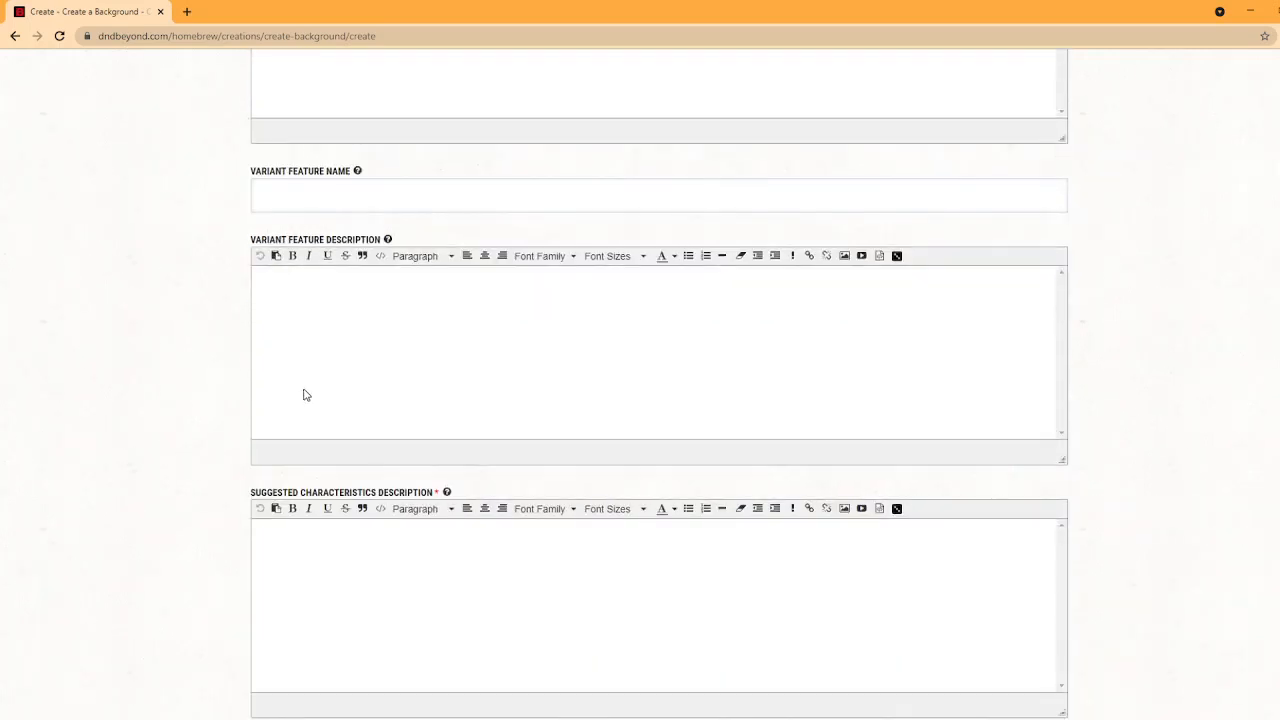
pyautogui.scroll(-3, 352, 342)
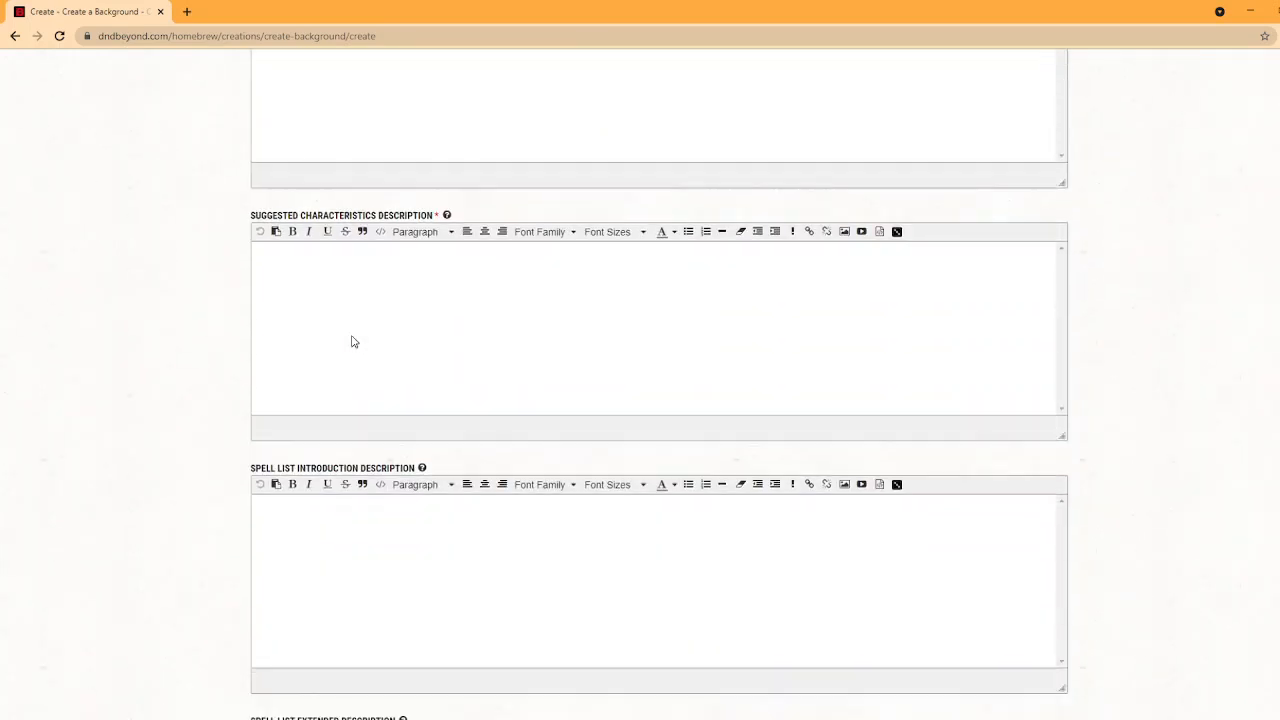
pyautogui.moveTo(362, 218)
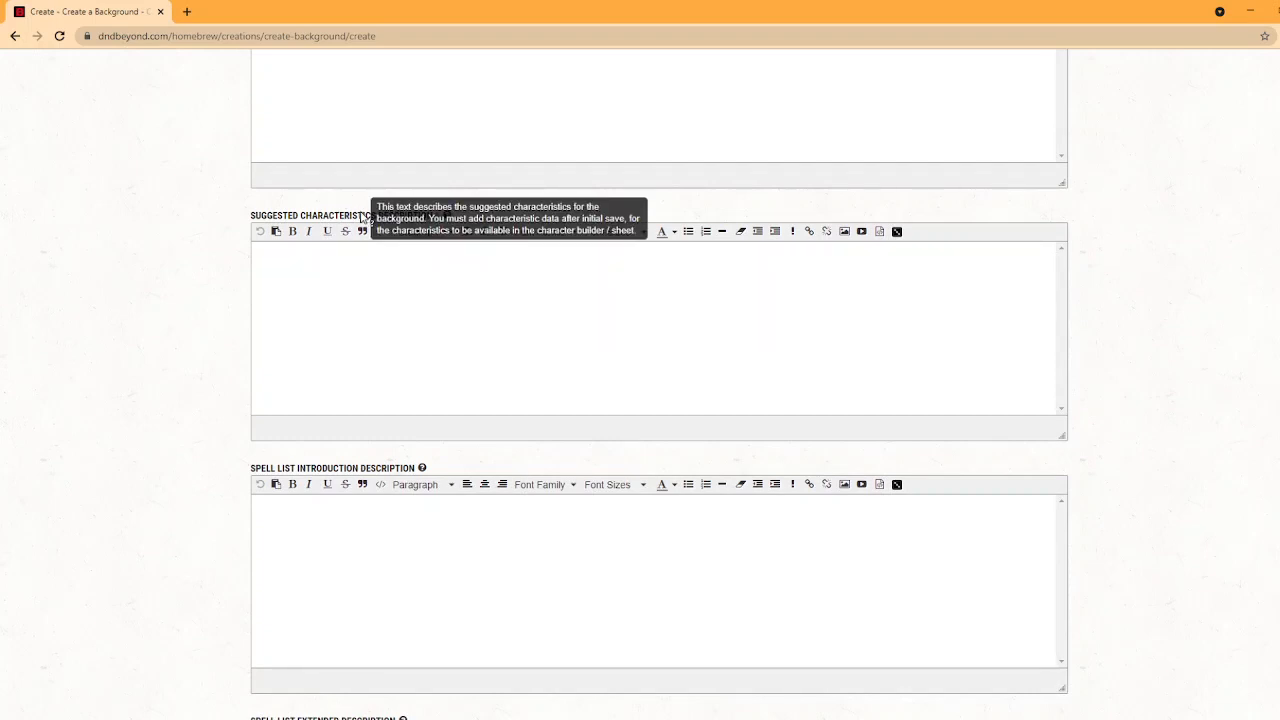
pyautogui.click(378, 318)
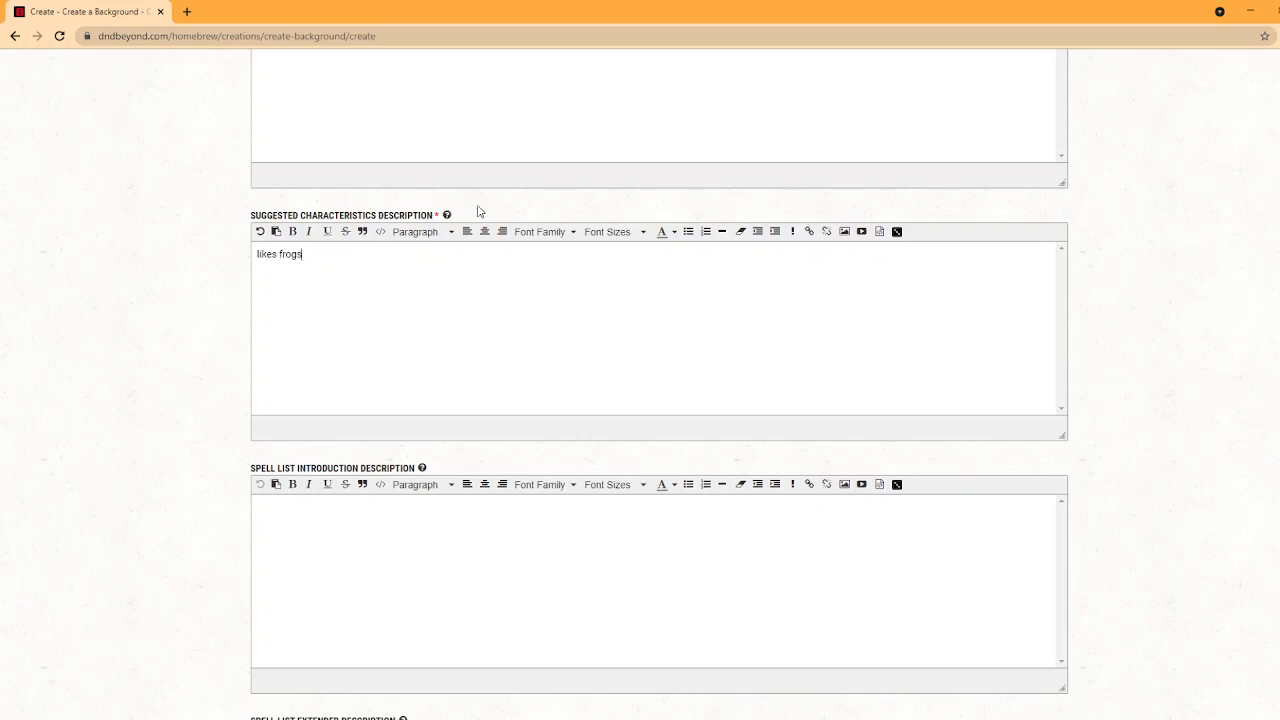
pyautogui.moveTo(448, 219)
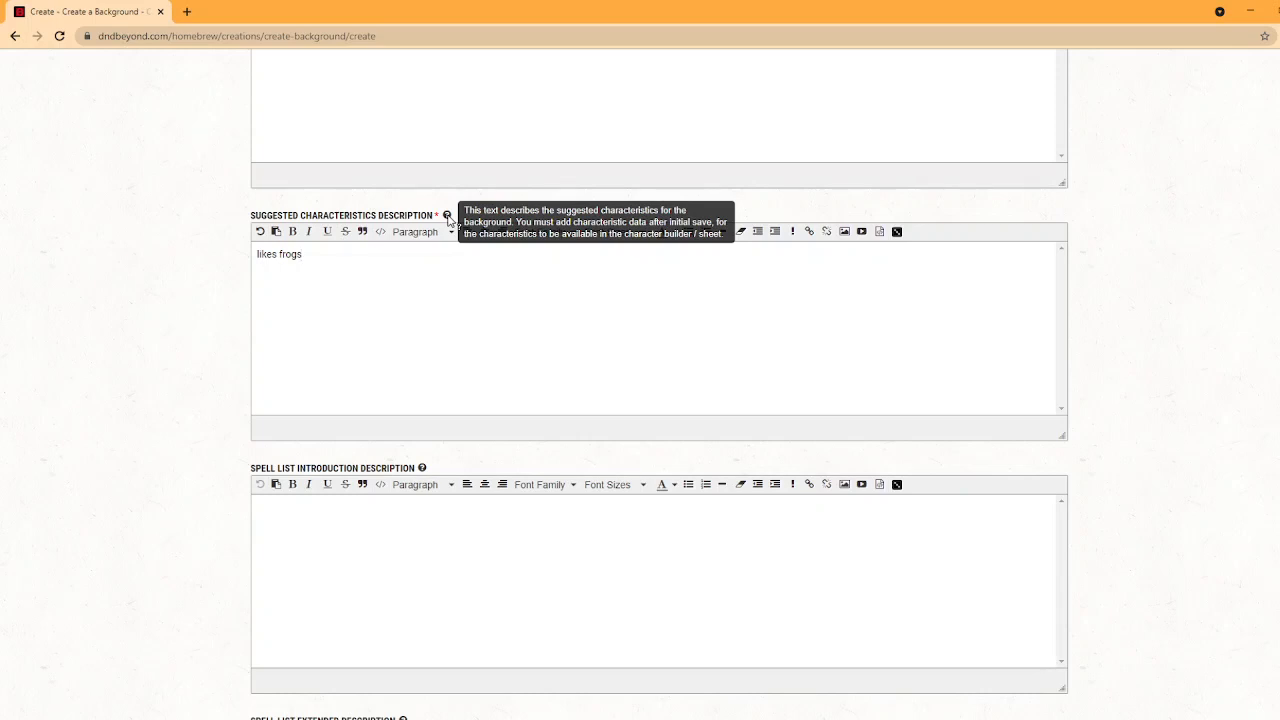
pyautogui.scroll(-2, 487, 388)
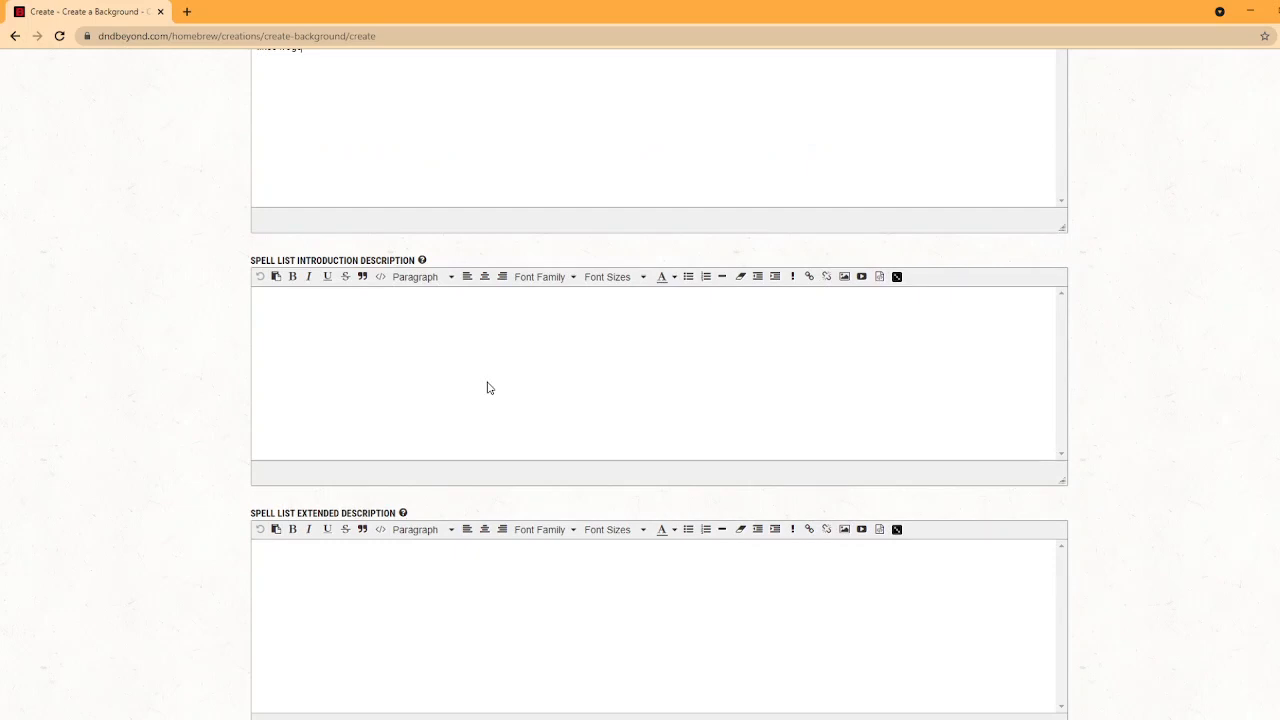
pyautogui.scroll(6, 487, 388)
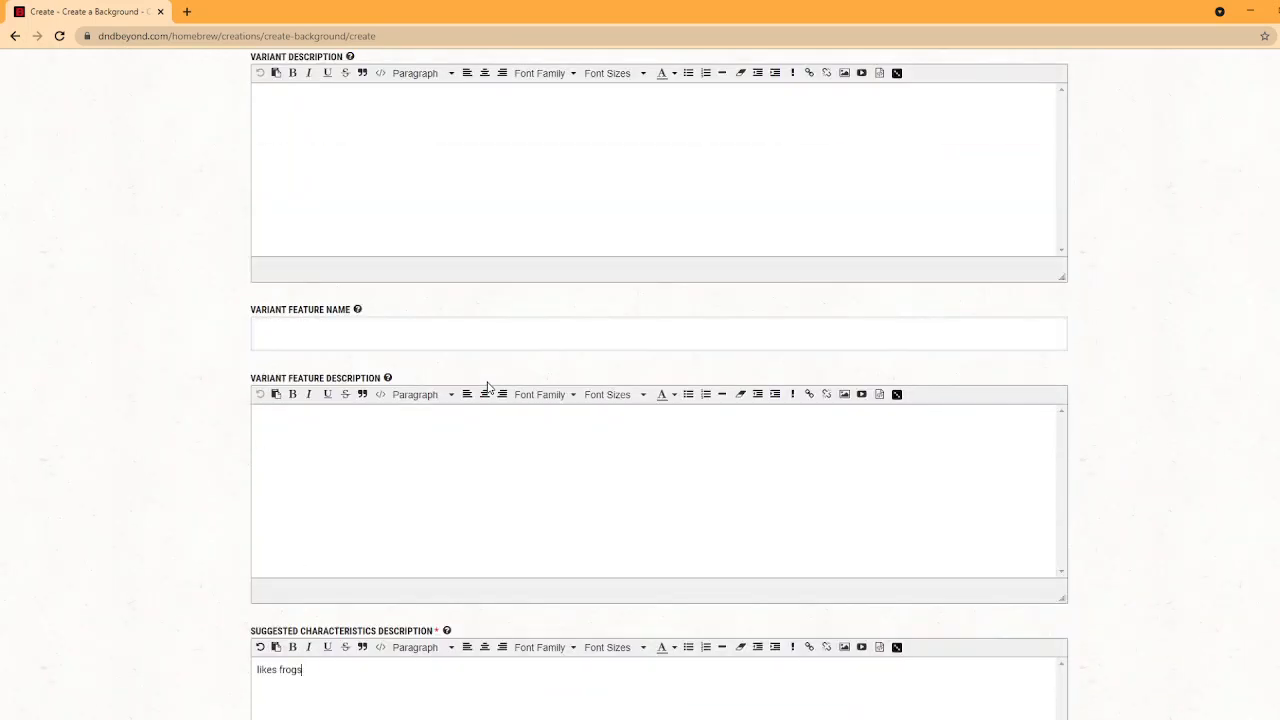
pyautogui.scroll(-3, 487, 388)
pyautogui.scroll(9, 531, 446)
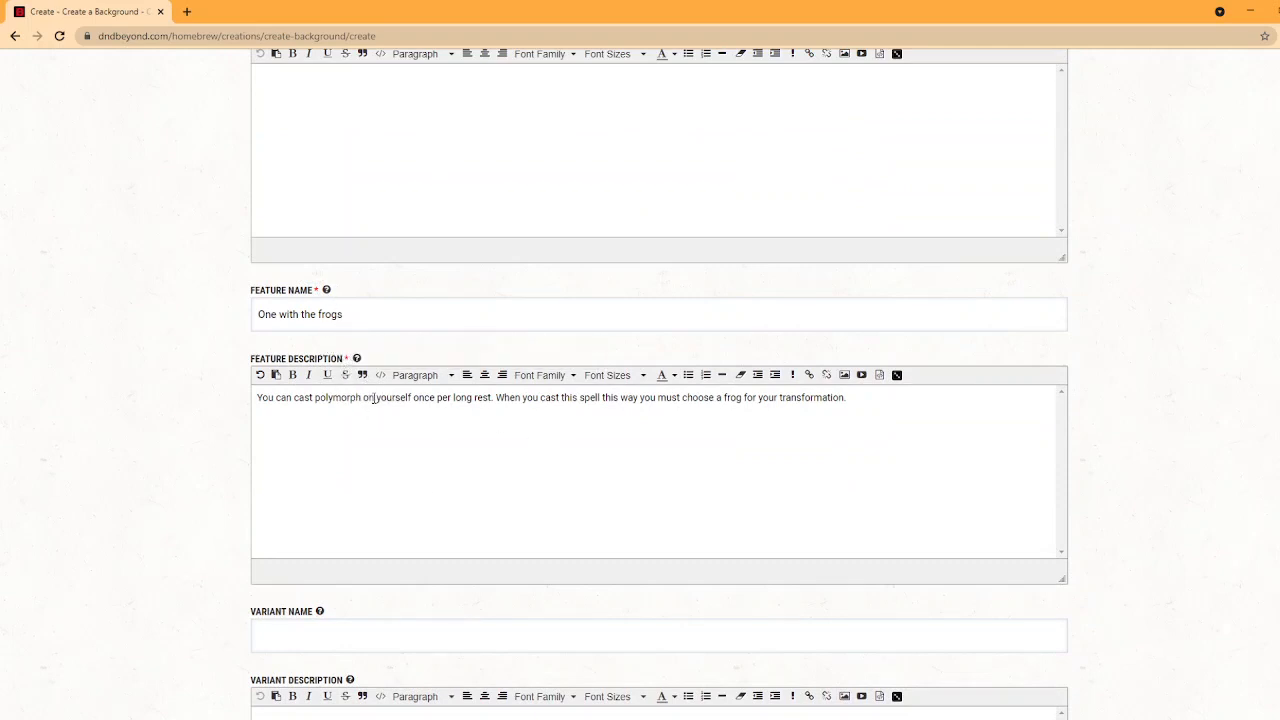
pyautogui.moveTo(361, 397); pyautogui.dragTo(751, 401)
pyautogui.click(629, 399)
pyautogui.click(449, 402)
pyautogui.click(751, 401)
pyautogui.tripleClick(751, 401)
pyautogui.click(751, 401)
pyautogui.tripleClick(751, 401)
pyautogui.click(751, 401)
# Leave the spell list and contacts descriptions empty and add the Buff tag to the background.
pyautogui.scroll(-15, 751, 401)
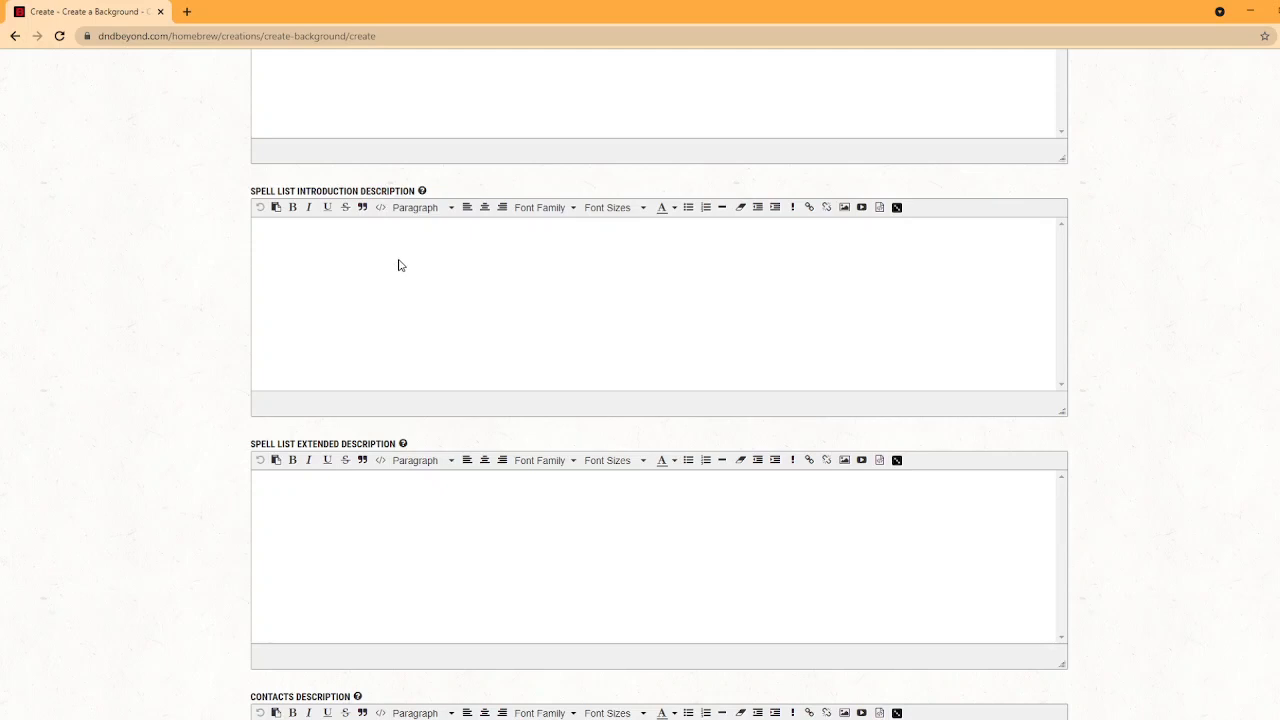
pyautogui.scroll(-3, 398, 265)
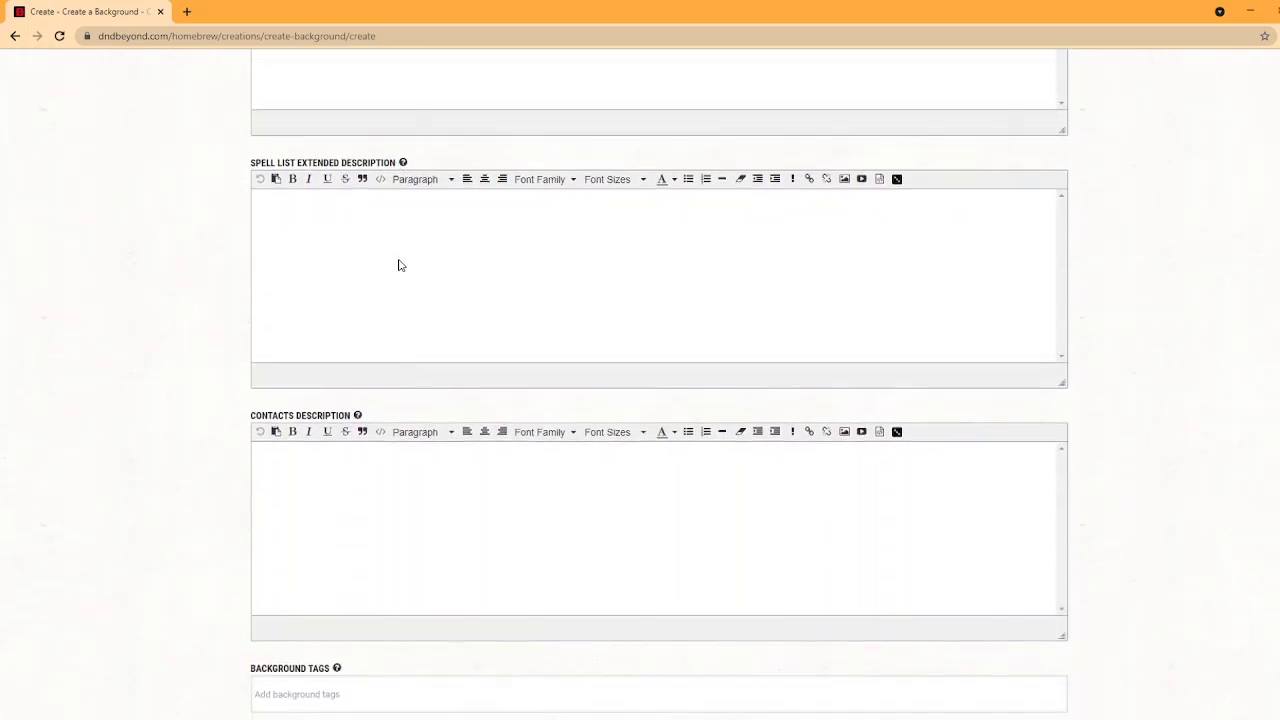
pyautogui.scroll(-3, 398, 265)
pyautogui.moveTo(357, 143)
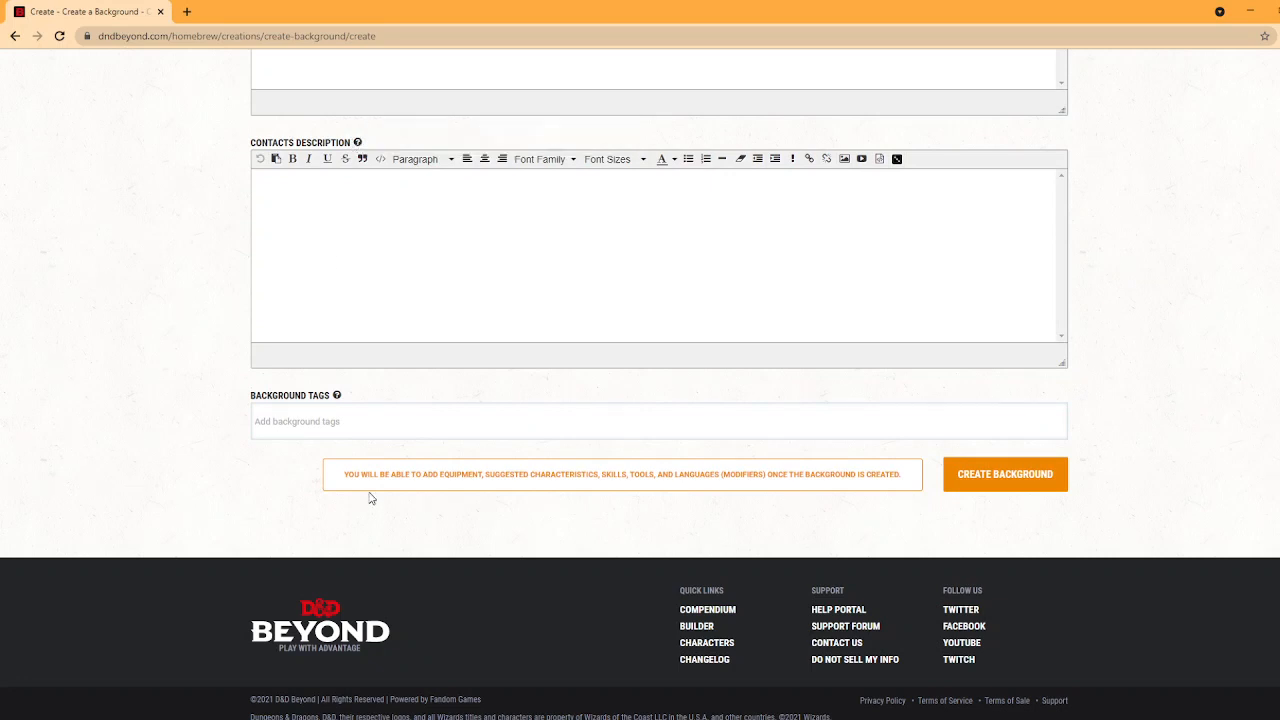
pyautogui.click(379, 430)
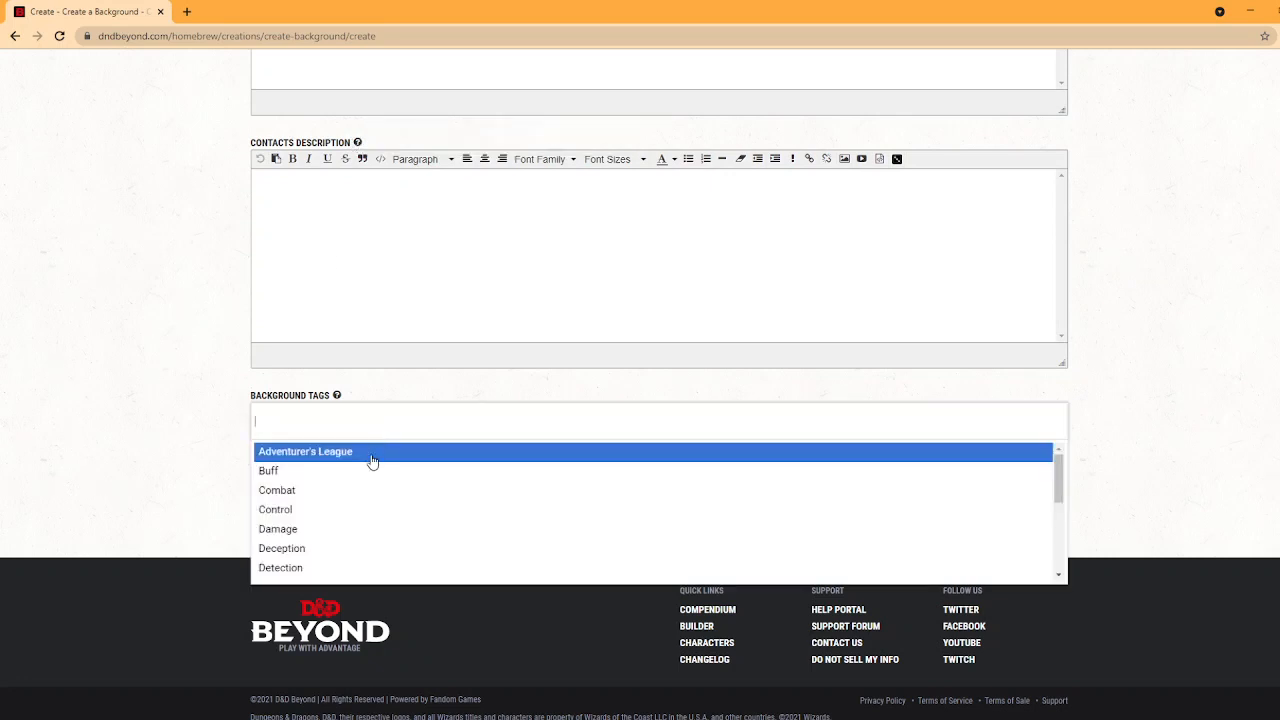
pyautogui.scroll(-1, 362, 485)
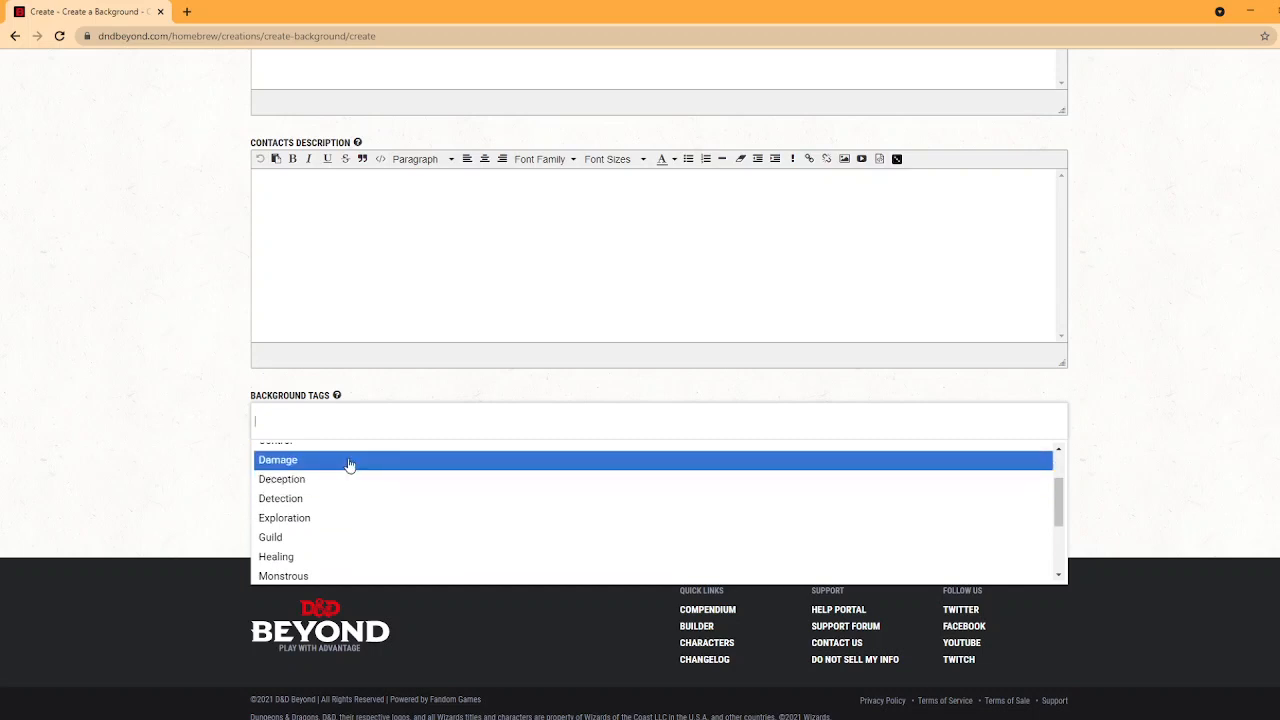
pyautogui.scroll(1, 349, 465)
pyautogui.scroll(-1, 349, 465)
pyautogui.scroll(-1, 349, 465)
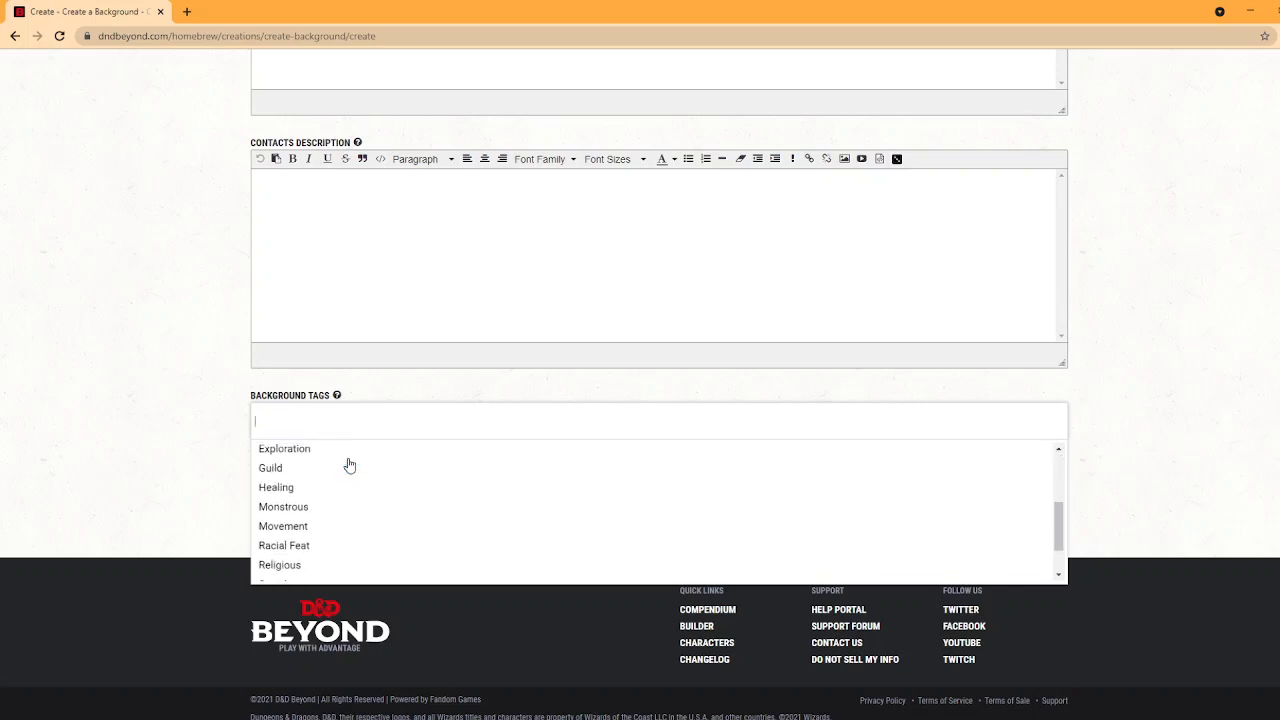
pyautogui.scroll(-1, 349, 465)
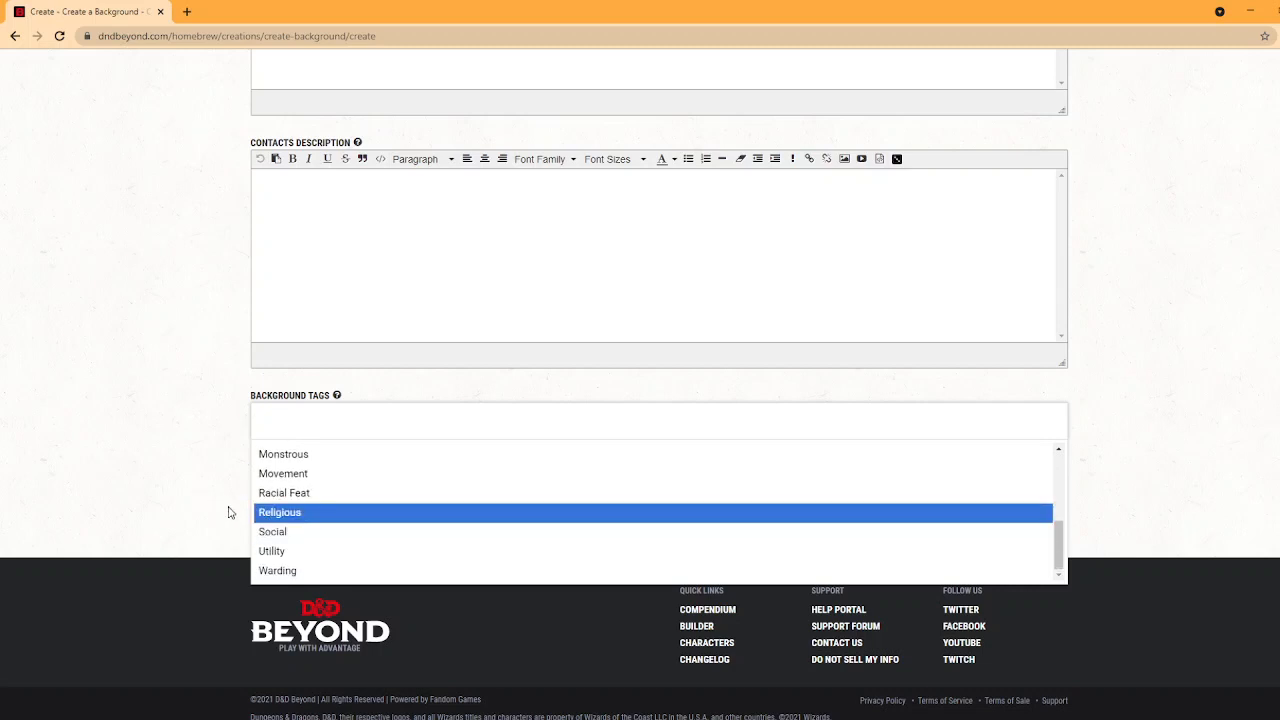
pyautogui.scroll(4, 280, 500)
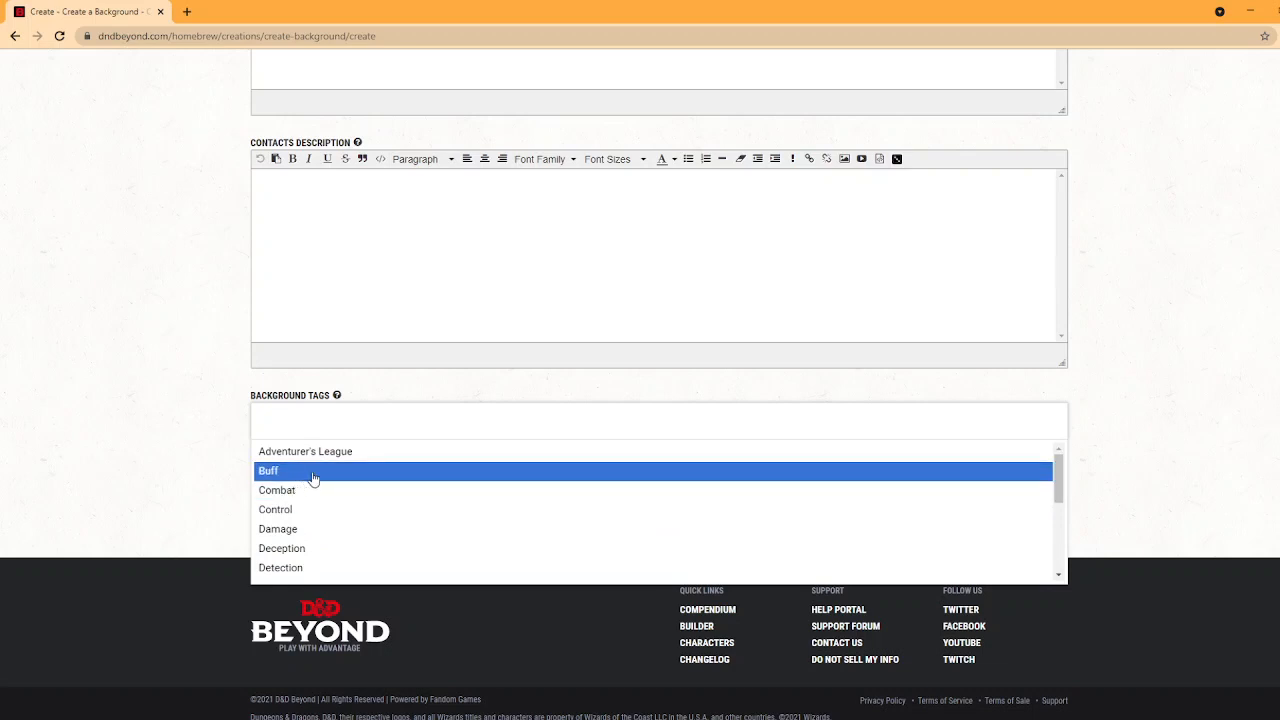
pyautogui.click(313, 472)
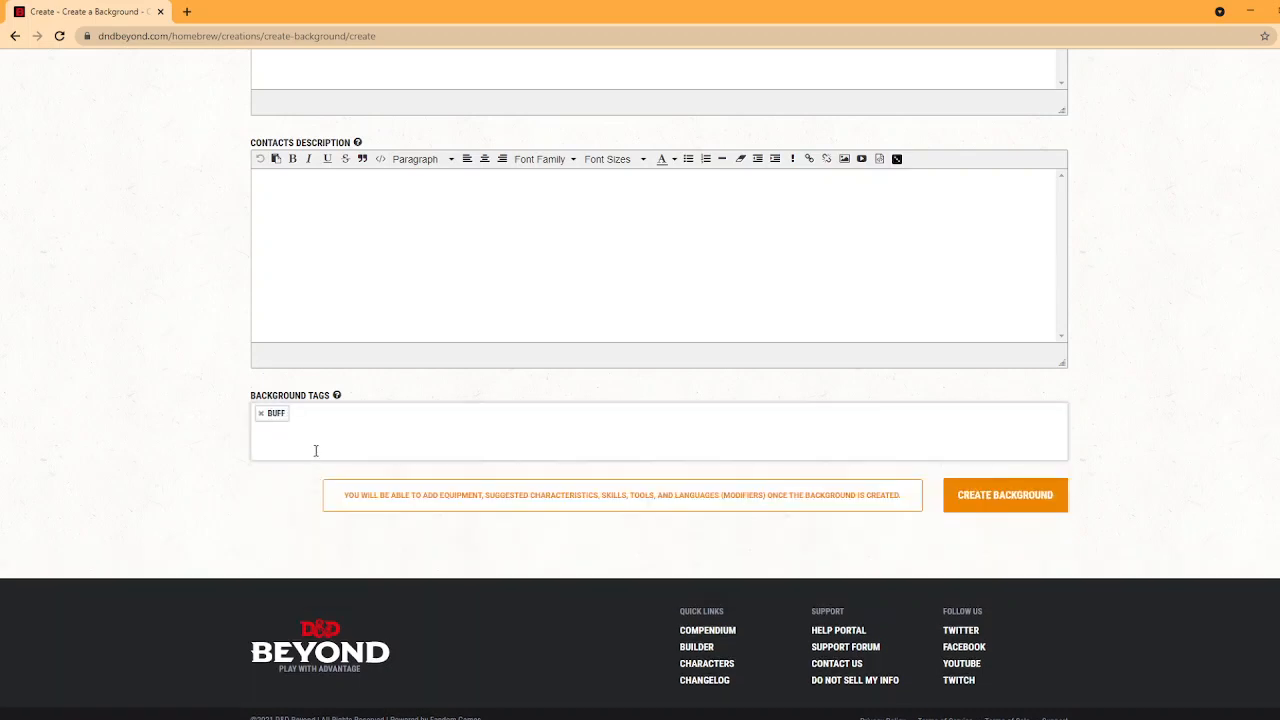
# Add the Monstrous and Social tags to the background.
pyautogui.click(315, 451)
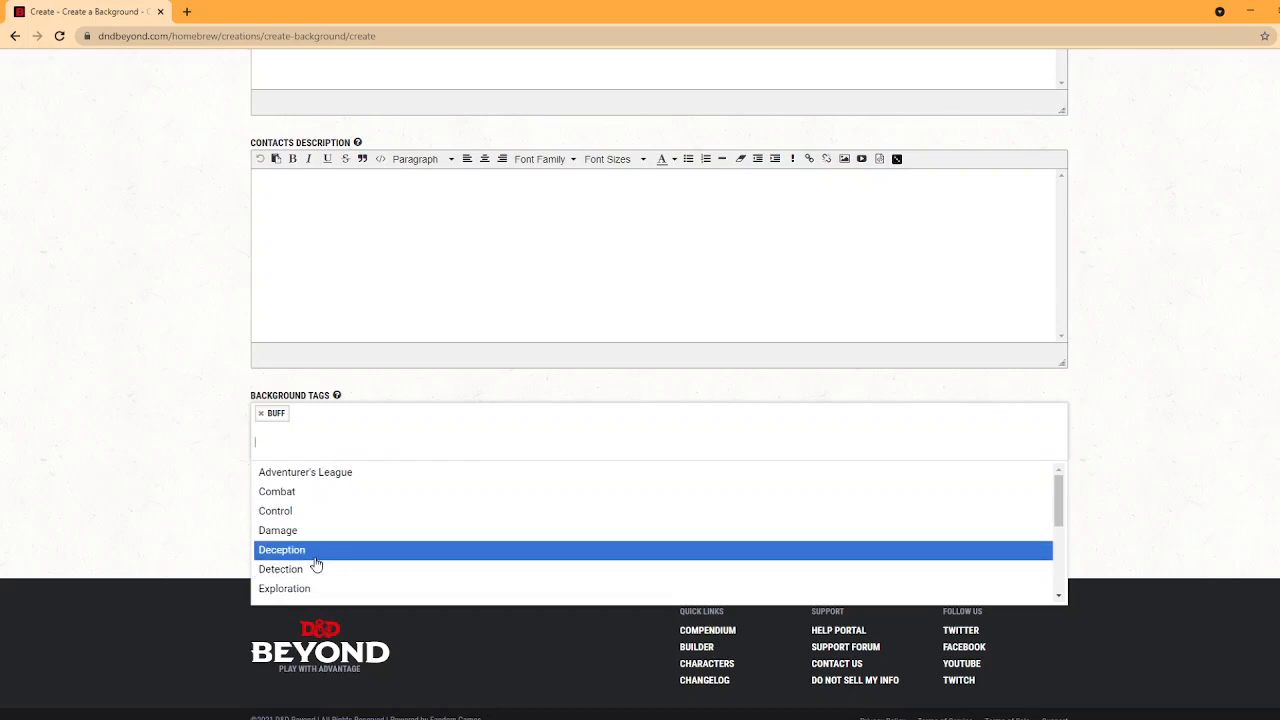
pyautogui.scroll(-2, 314, 570)
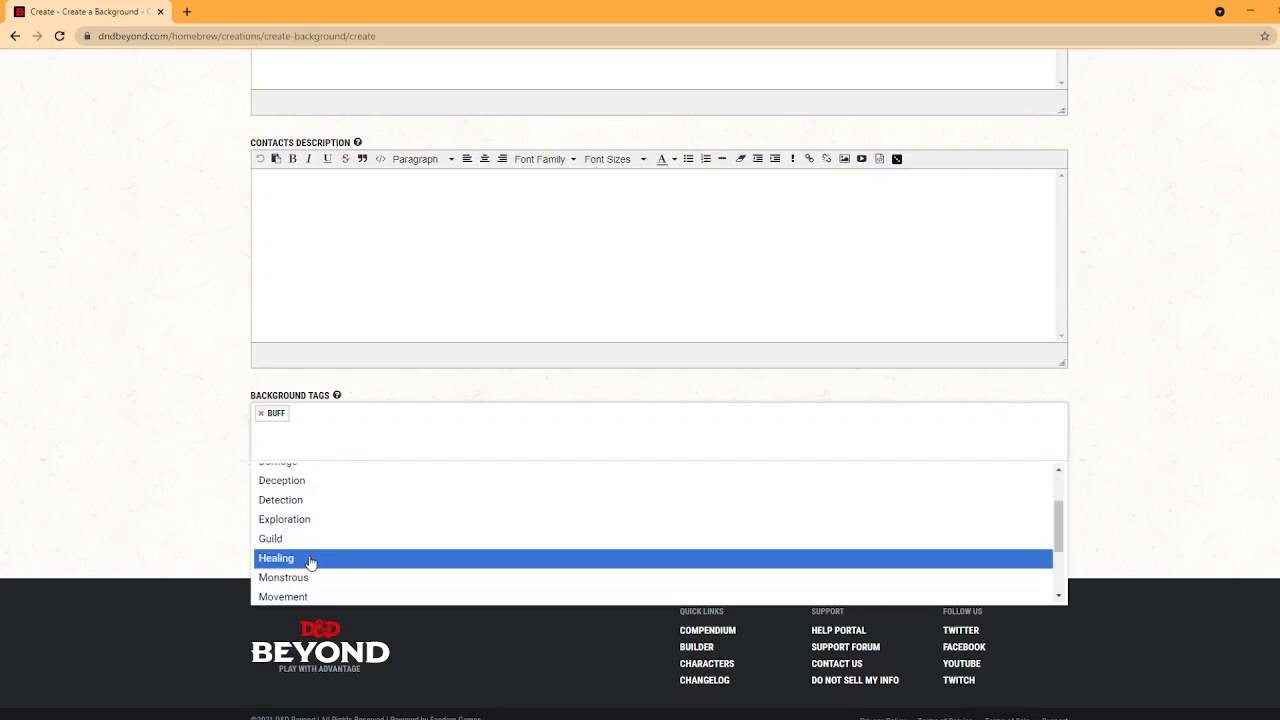
pyautogui.scroll(-2, 311, 563)
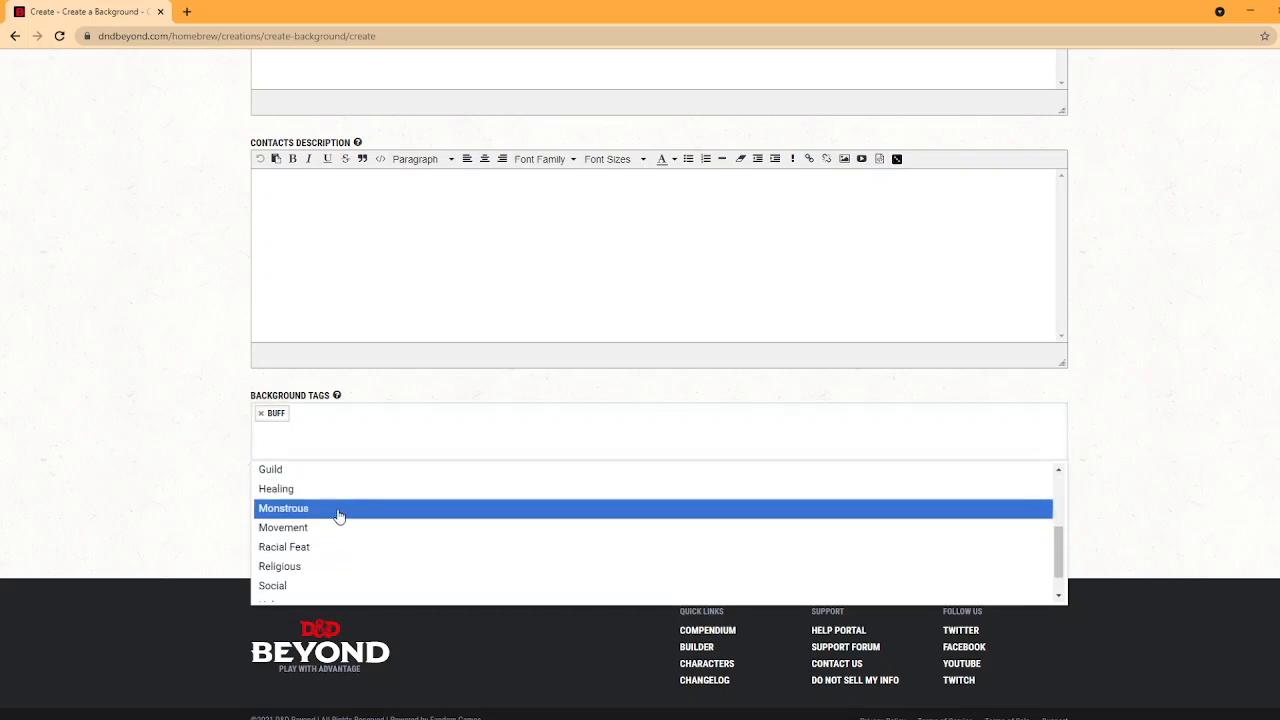
pyautogui.click(339, 514)
pyautogui.click(340, 451)
pyautogui.scroll(-5, 333, 510)
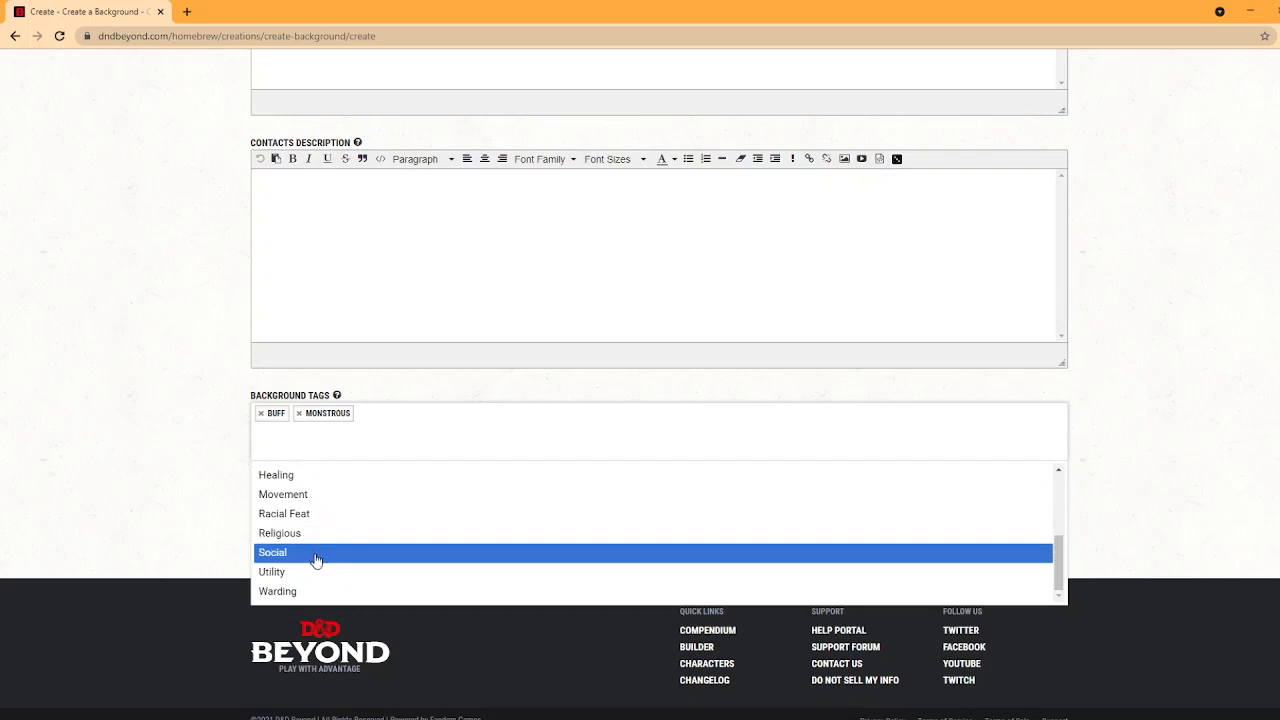
pyautogui.click(310, 560)
# Add the Utility and Warding tags, and create the background with the information entered.
pyautogui.click(327, 445)
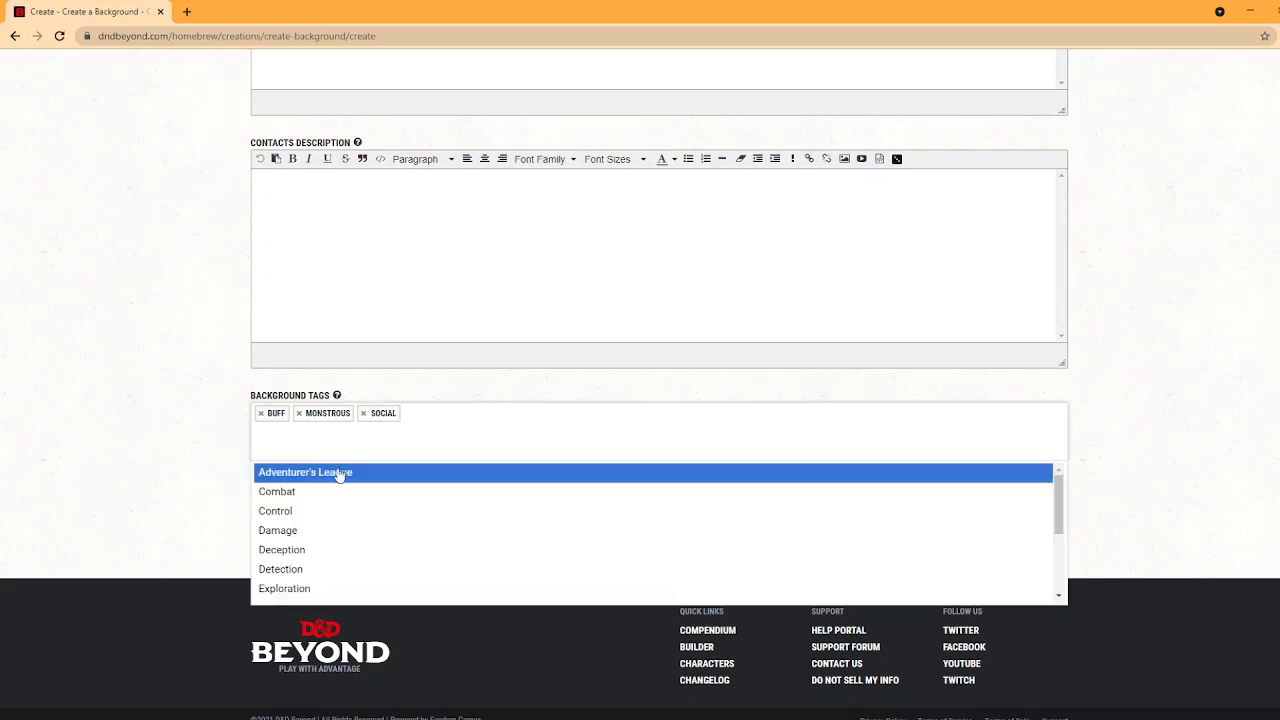
pyautogui.scroll(-5, 335, 520)
pyautogui.click(329, 576)
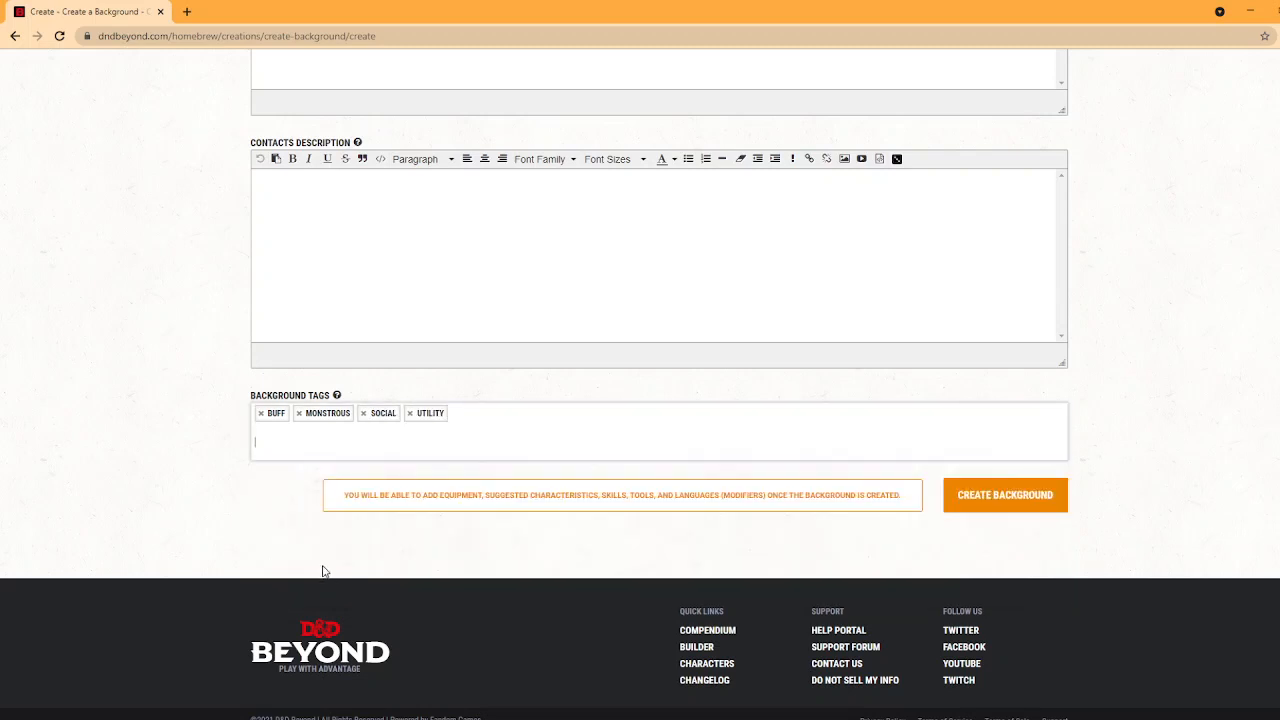
pyautogui.click(314, 446)
pyautogui.scroll(-5, 323, 505)
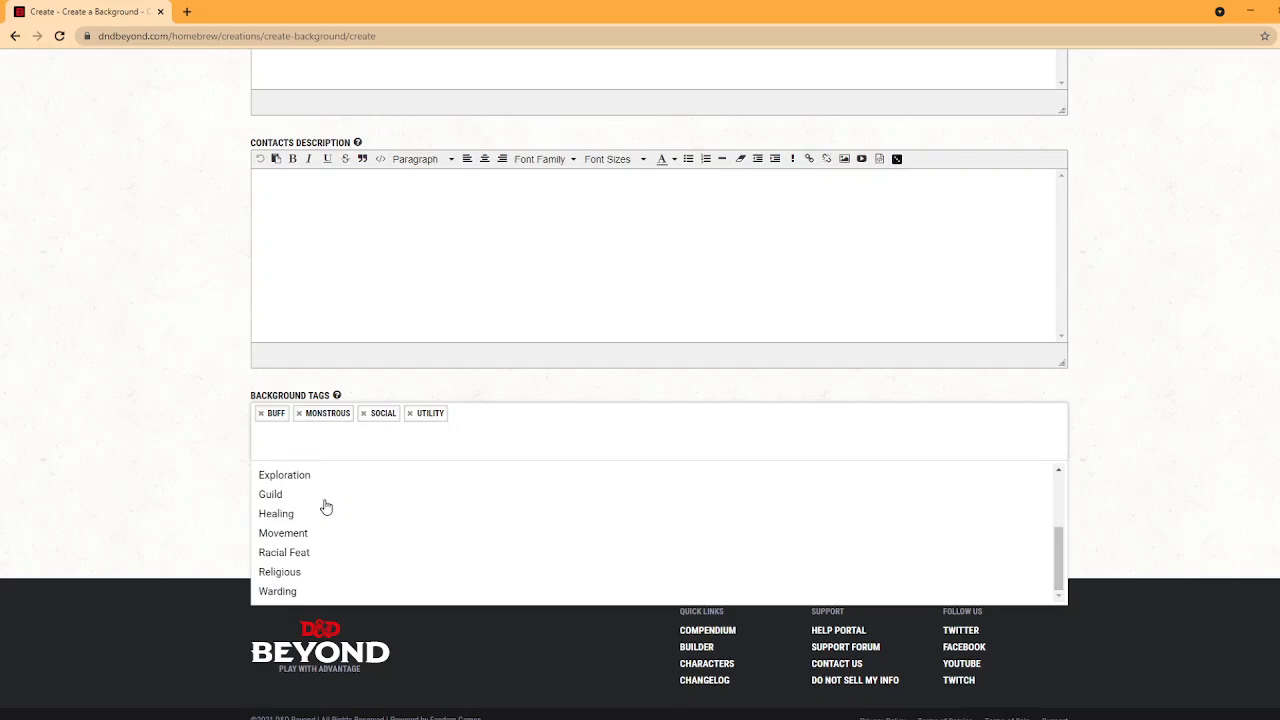
pyautogui.click(278, 591)
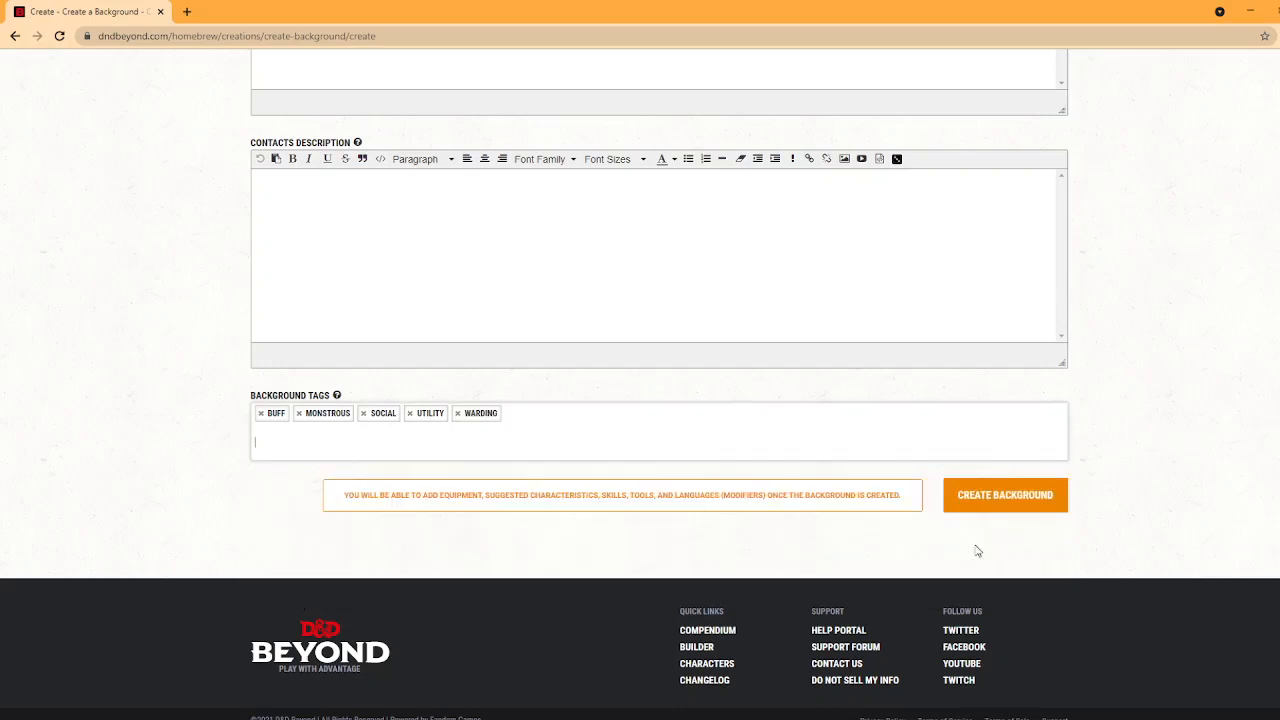
pyautogui.click(1041, 509)
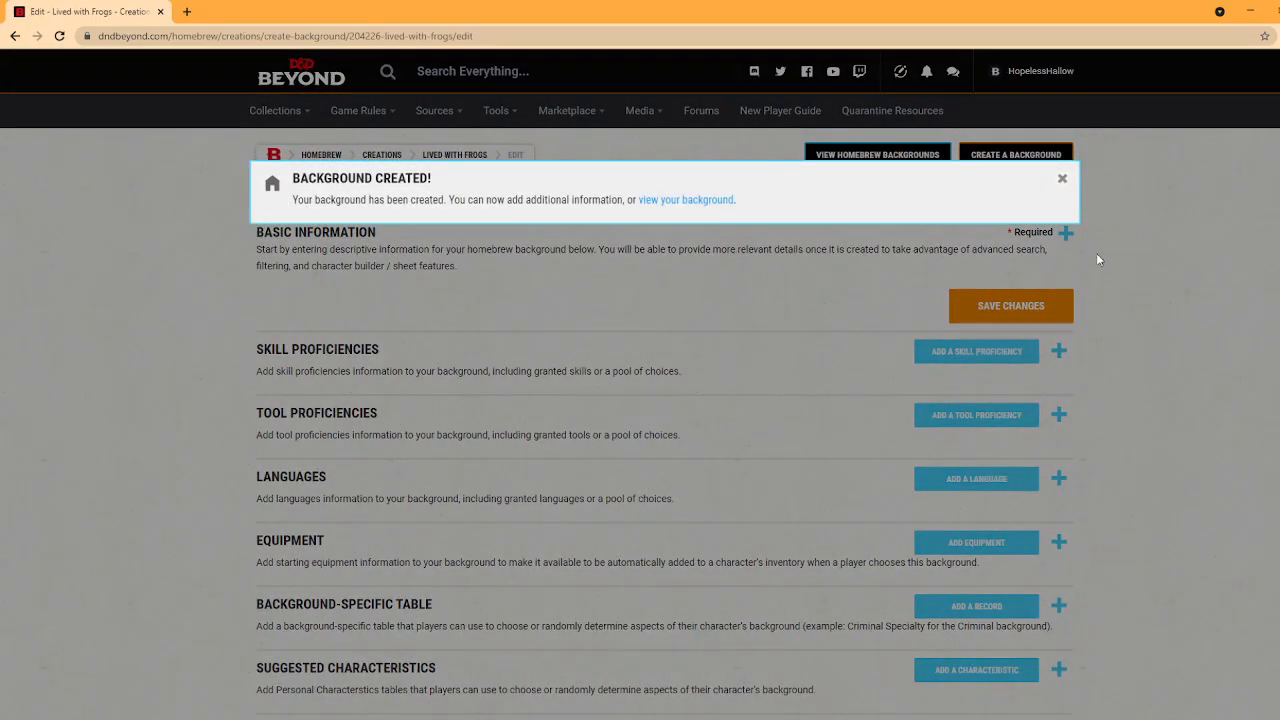
pyautogui.click(1097, 255)
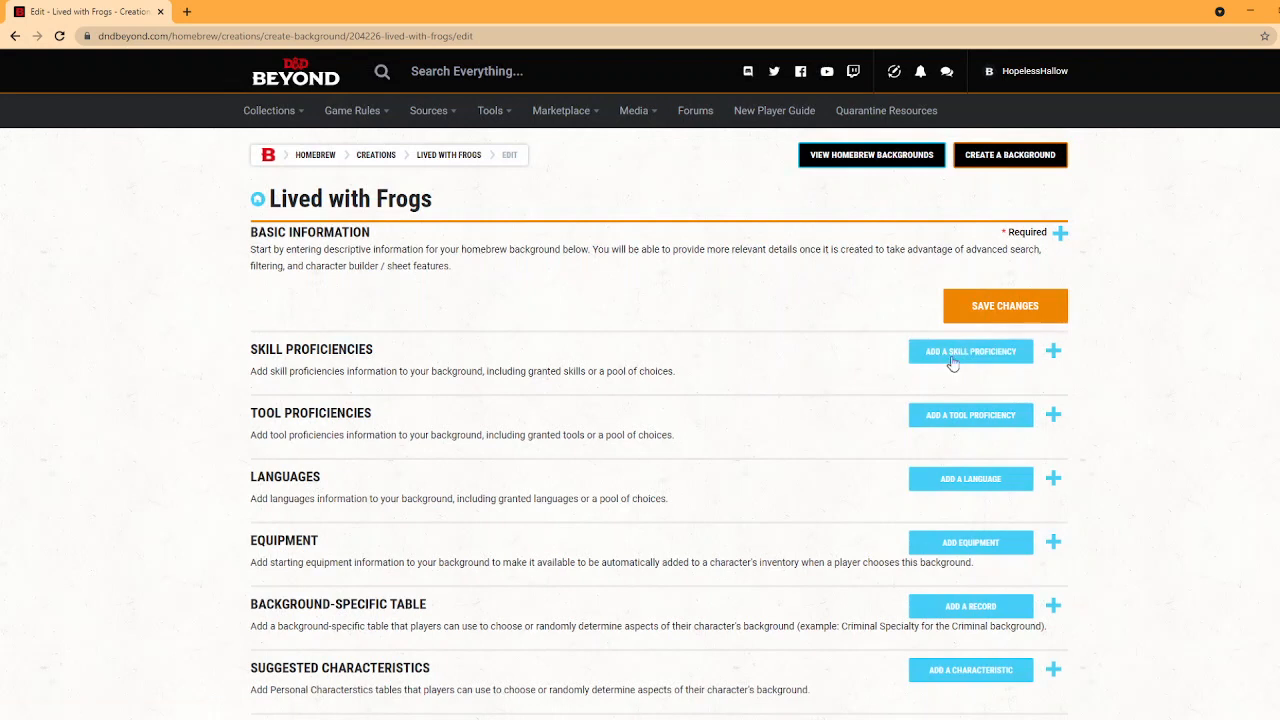
# Add a skill proficiency modifier with Performance and Stealth as the skills to choose from, and save it.
pyautogui.click(953, 362)
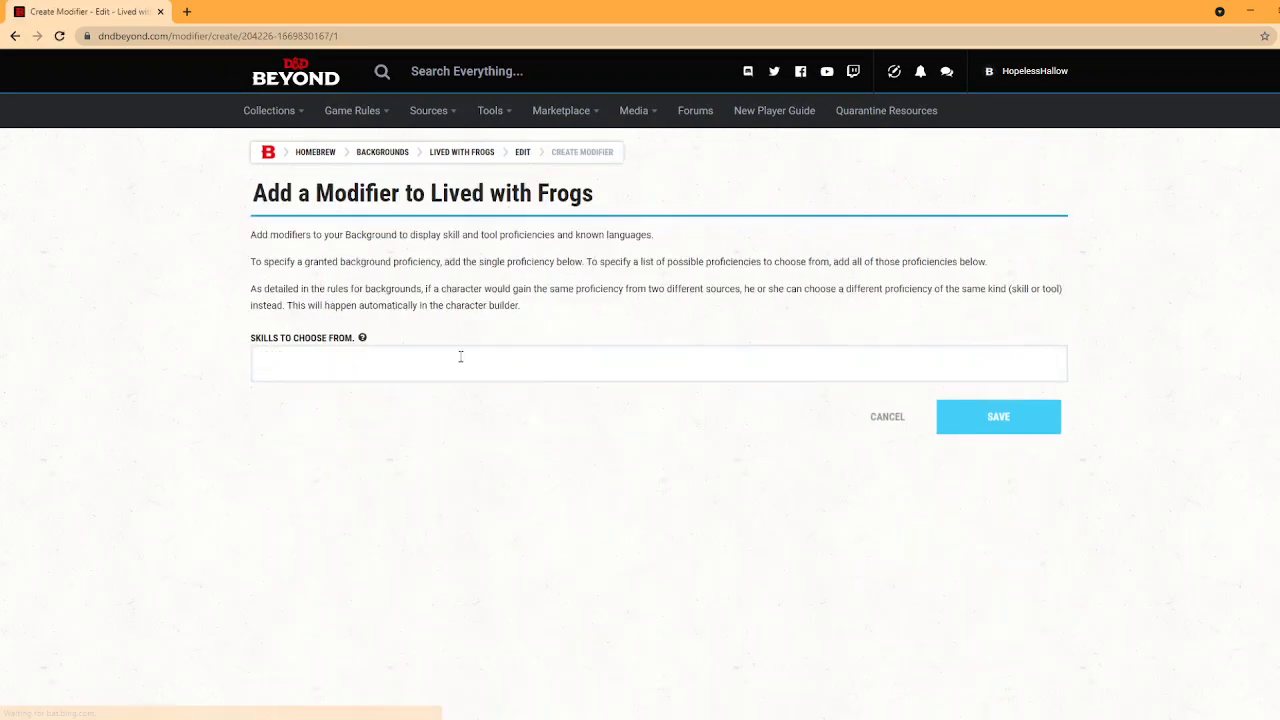
pyautogui.click(459, 357)
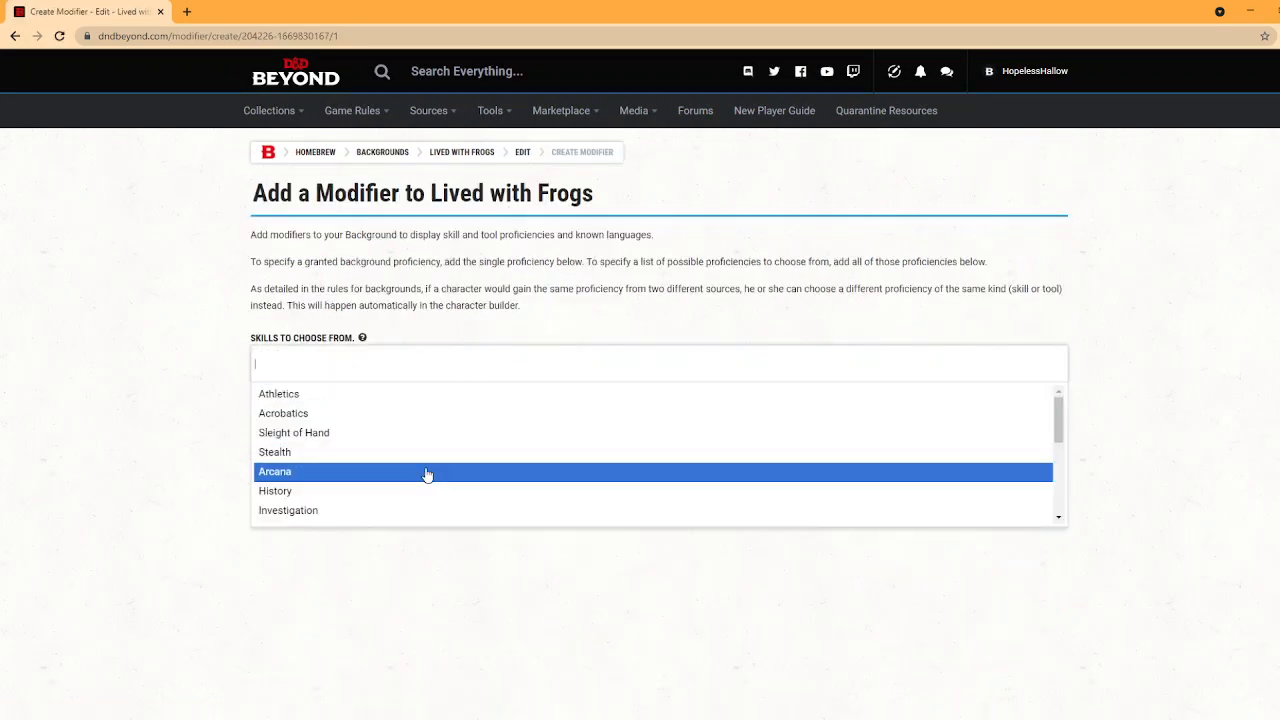
pyautogui.scroll(-3, 426, 474)
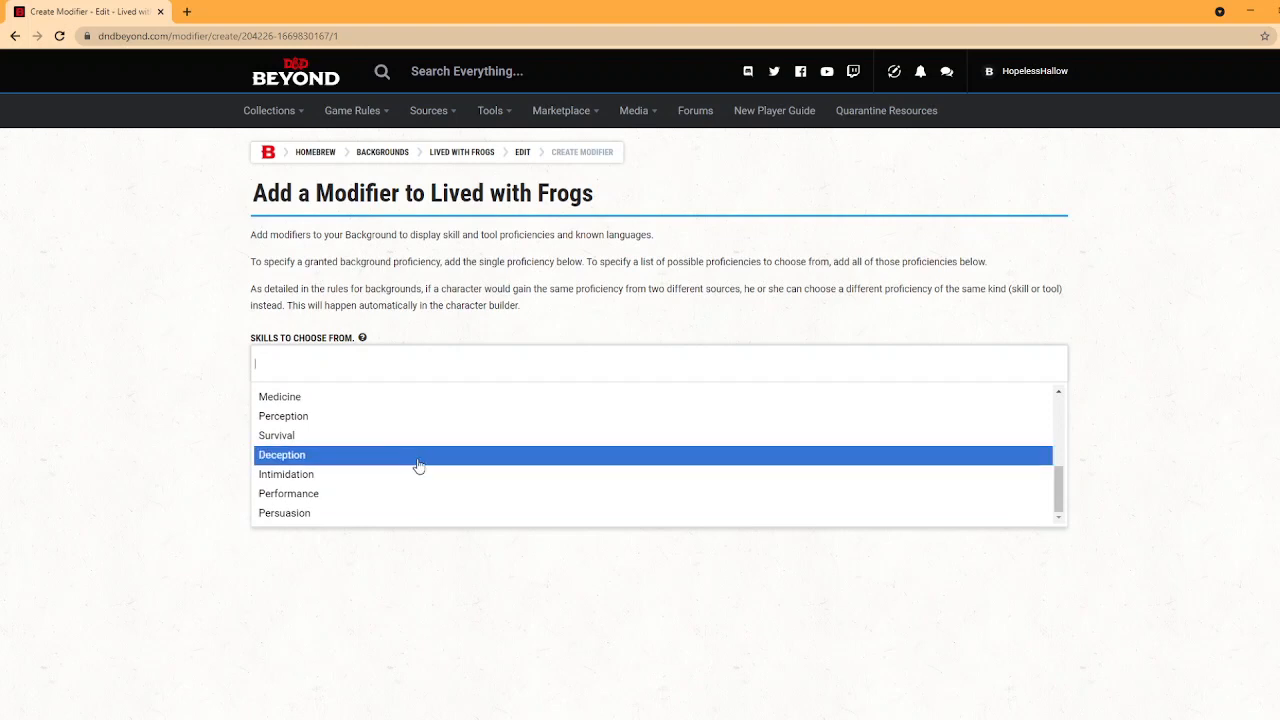
pyautogui.click(407, 494)
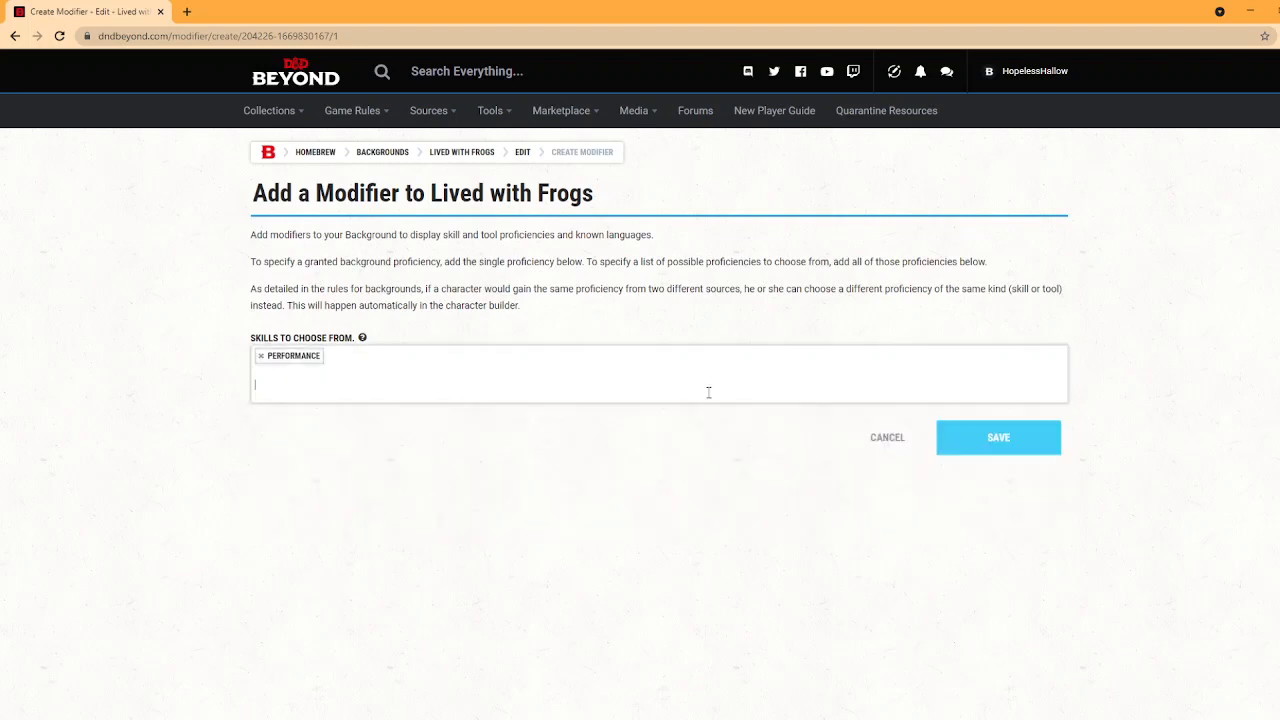
pyautogui.click(709, 392)
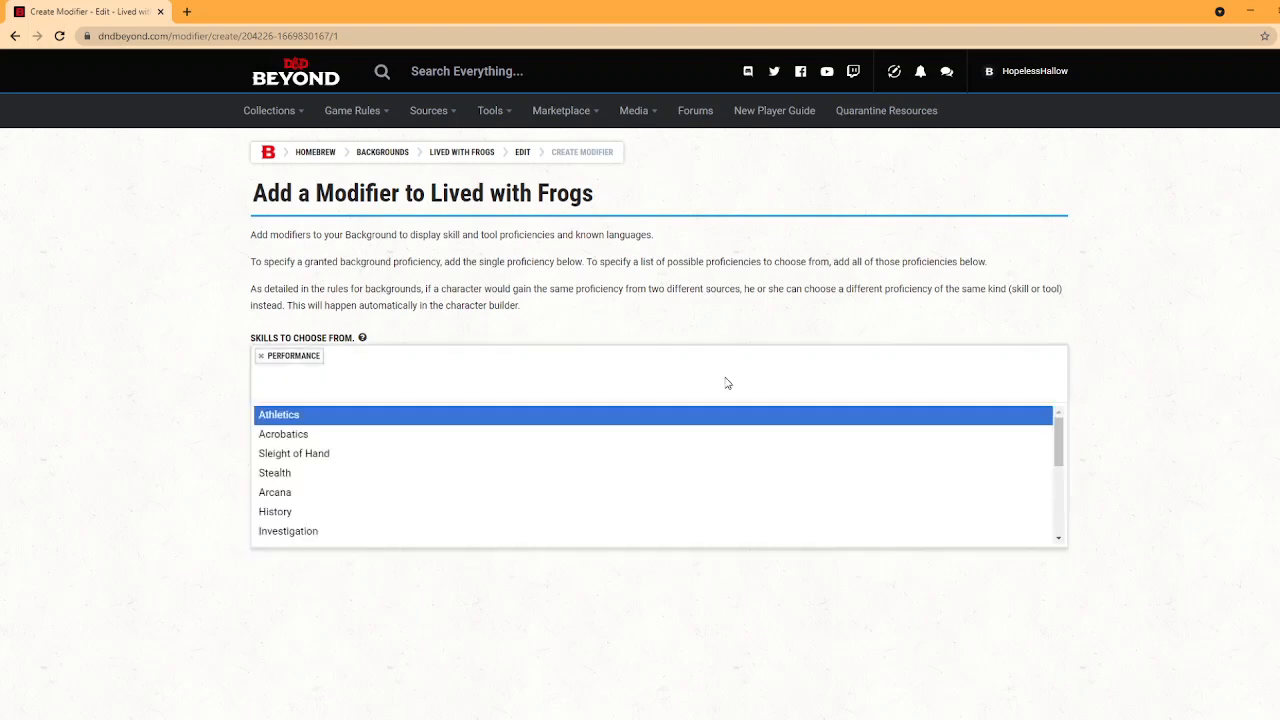
pyautogui.click(478, 474)
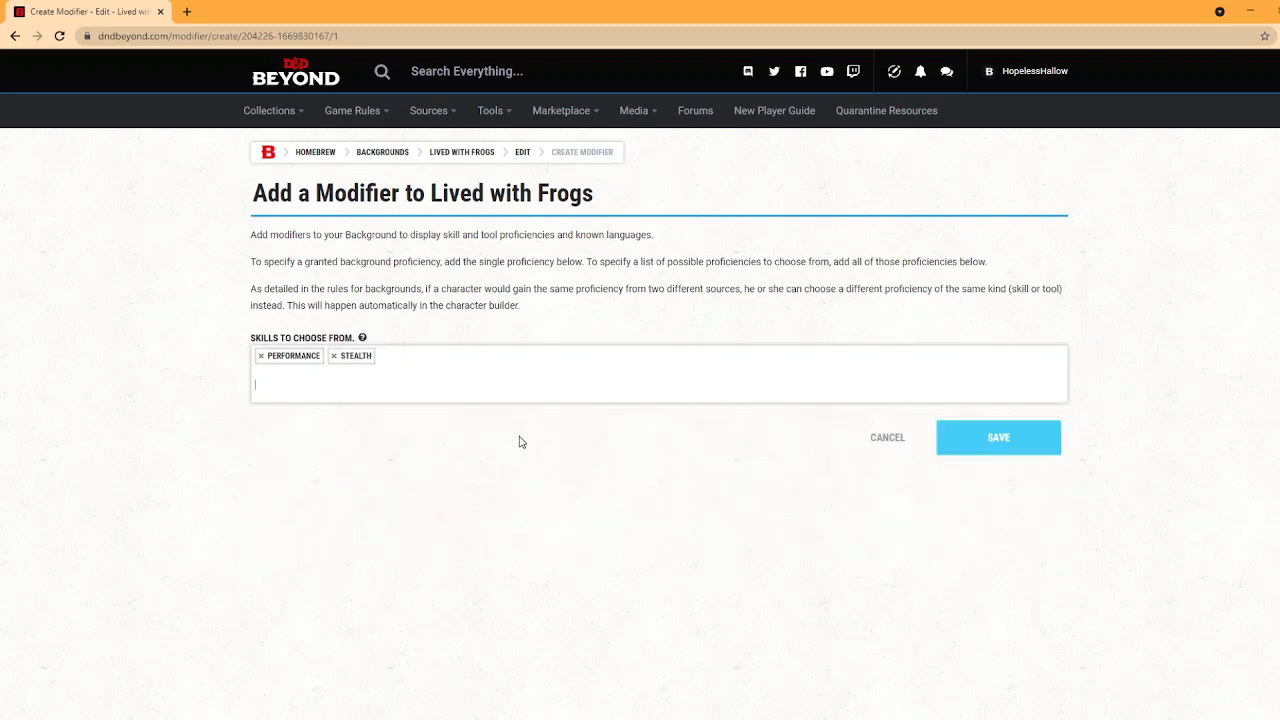
pyautogui.click(532, 390)
pyautogui.click(181, 458)
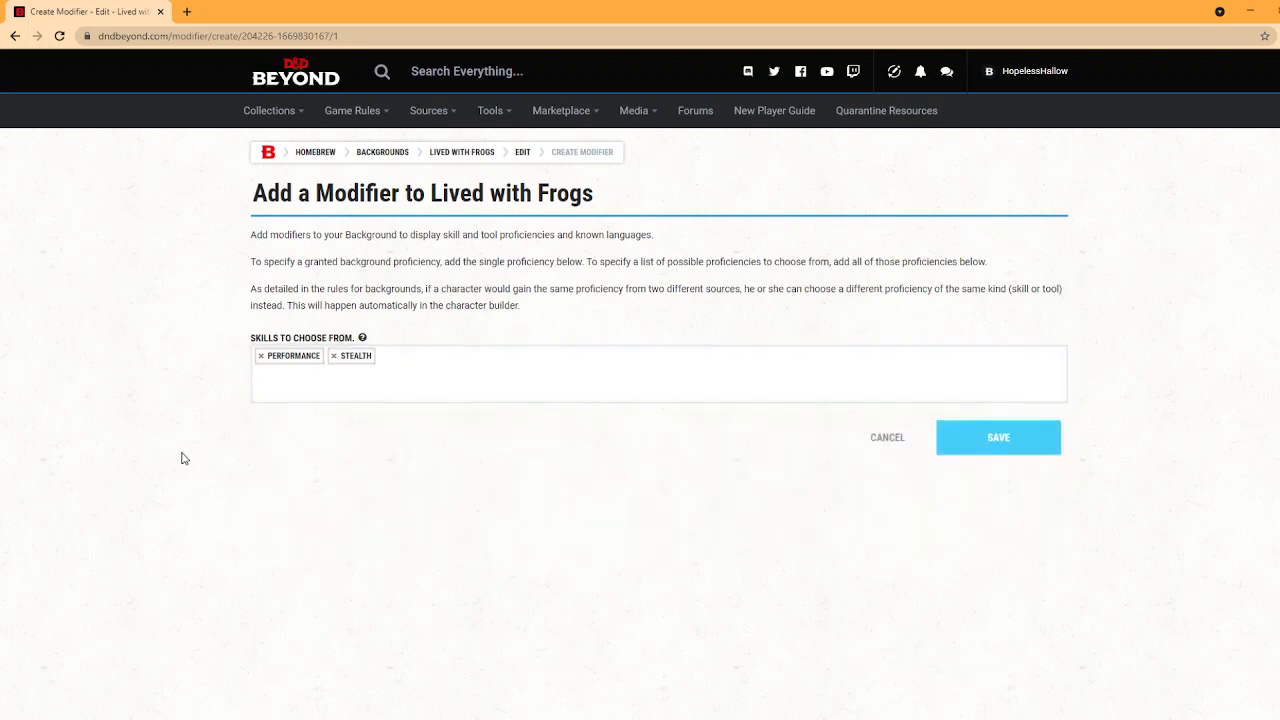
pyautogui.click(973, 446)
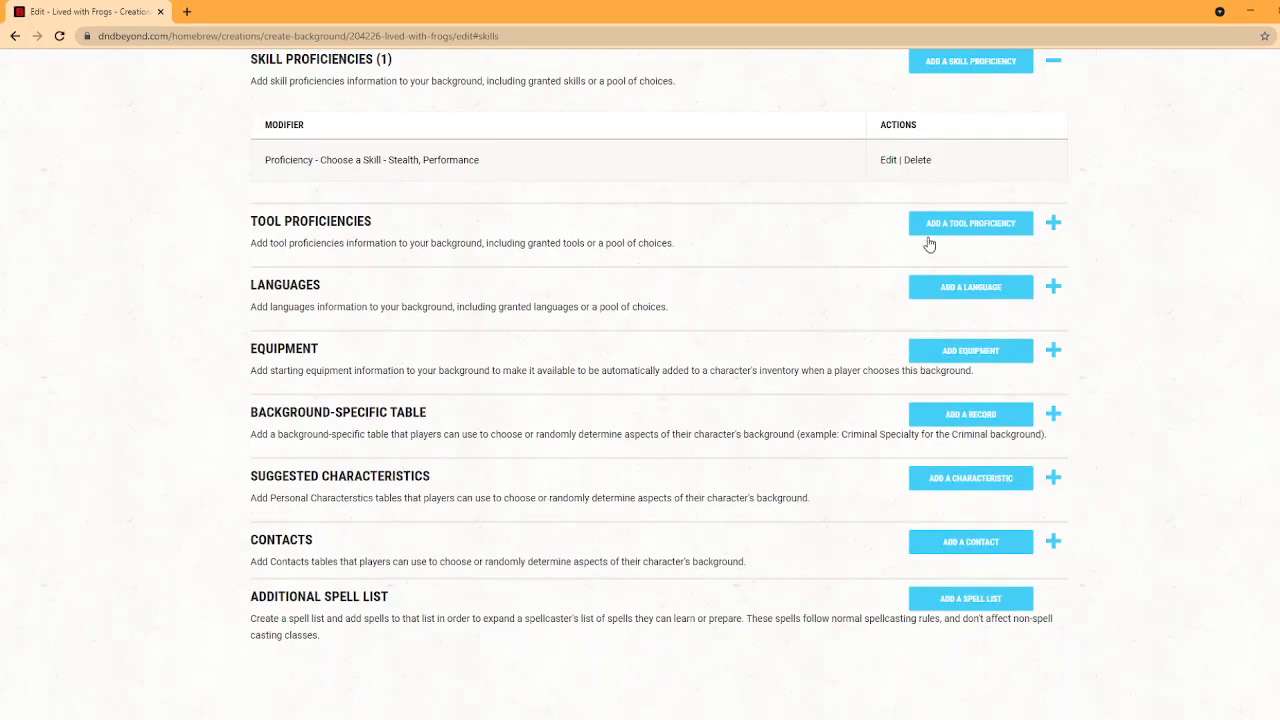
# Add a tool proficiency modifier with Alchemist's Supplies as the tool, and save it.
pyautogui.click(932, 234)
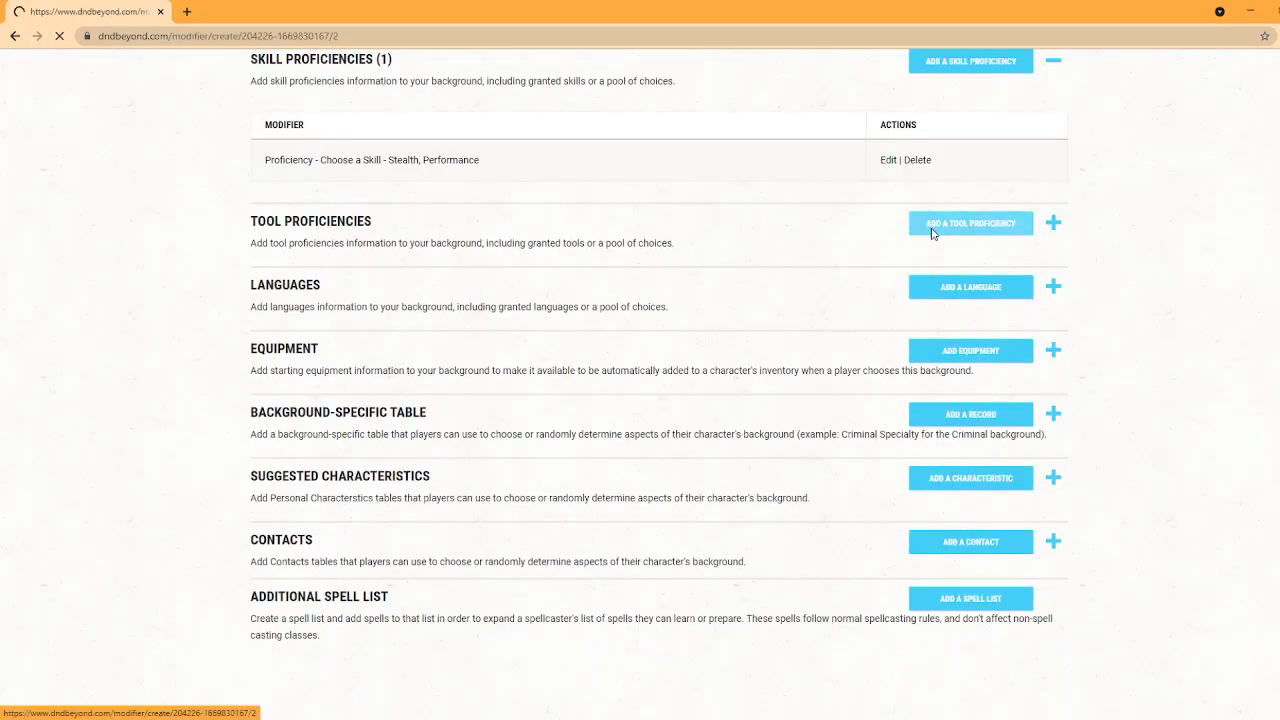
pyautogui.click(437, 374)
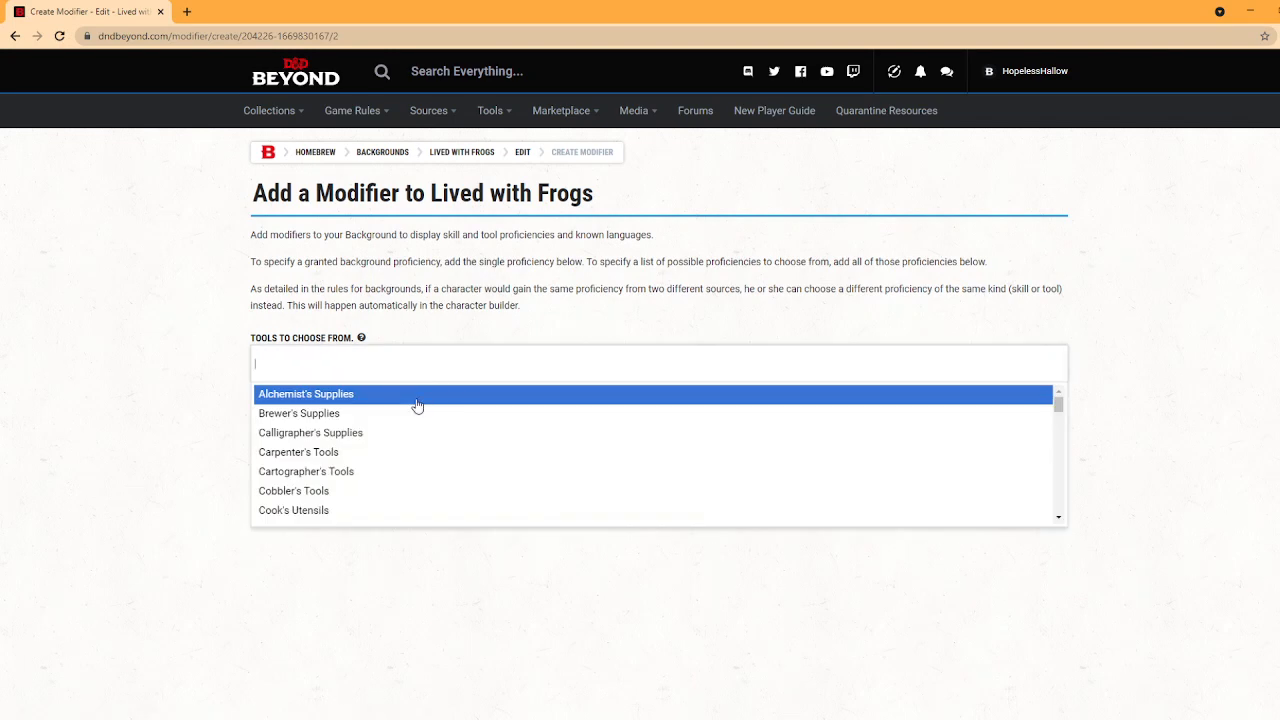
pyautogui.click(406, 399)
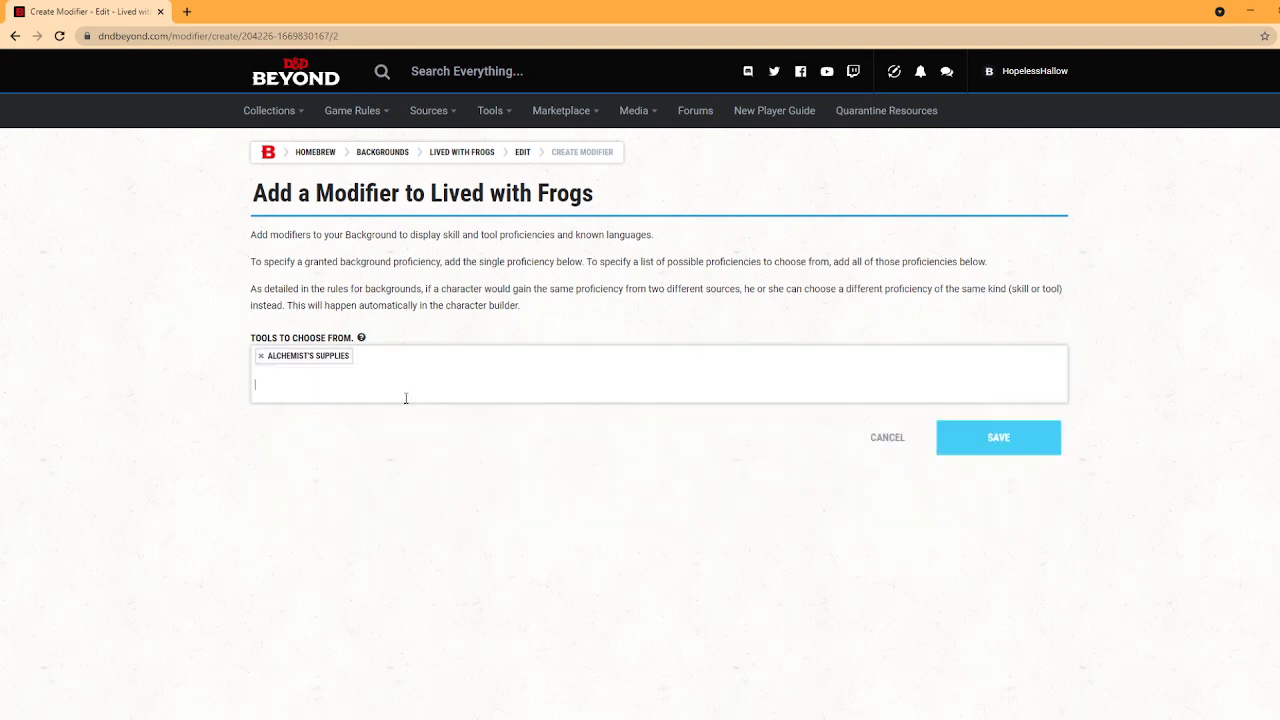
pyautogui.click(971, 448)
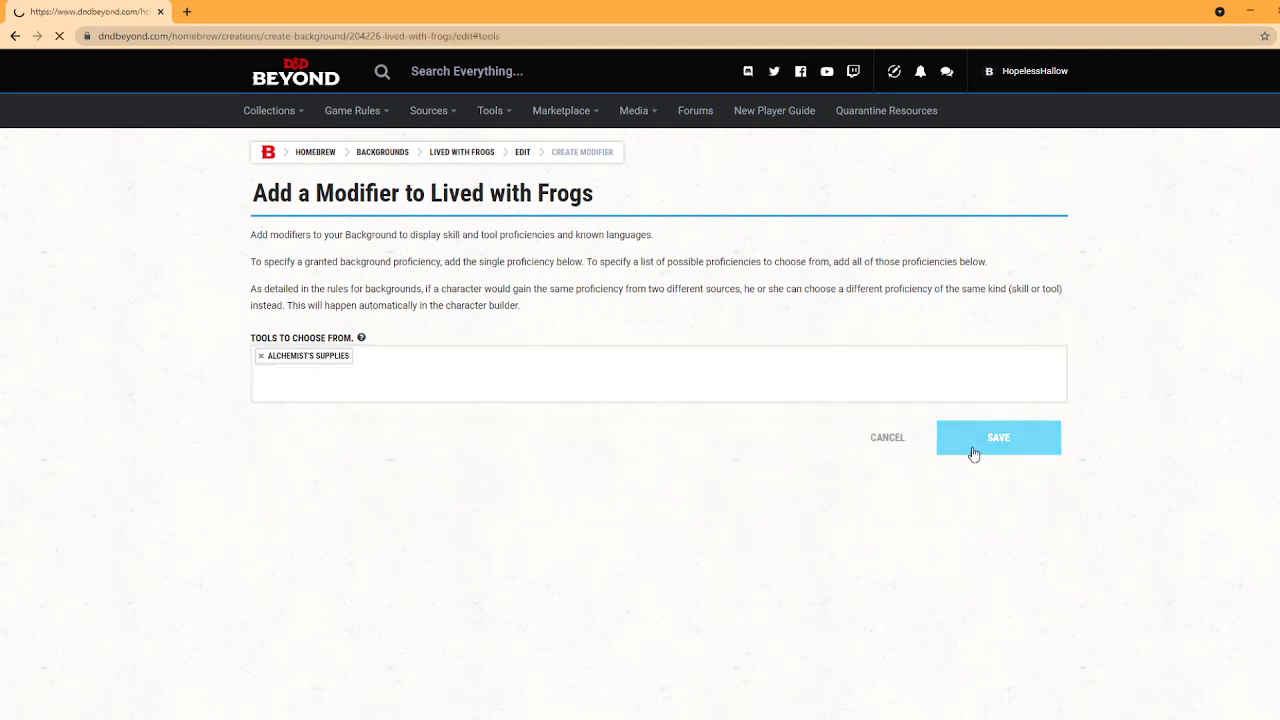
# Expand the skill proficiencies to review the saved modifier, and collapse both the skill and tool proficiency sections.
pyautogui.scroll(2, 770, 470)
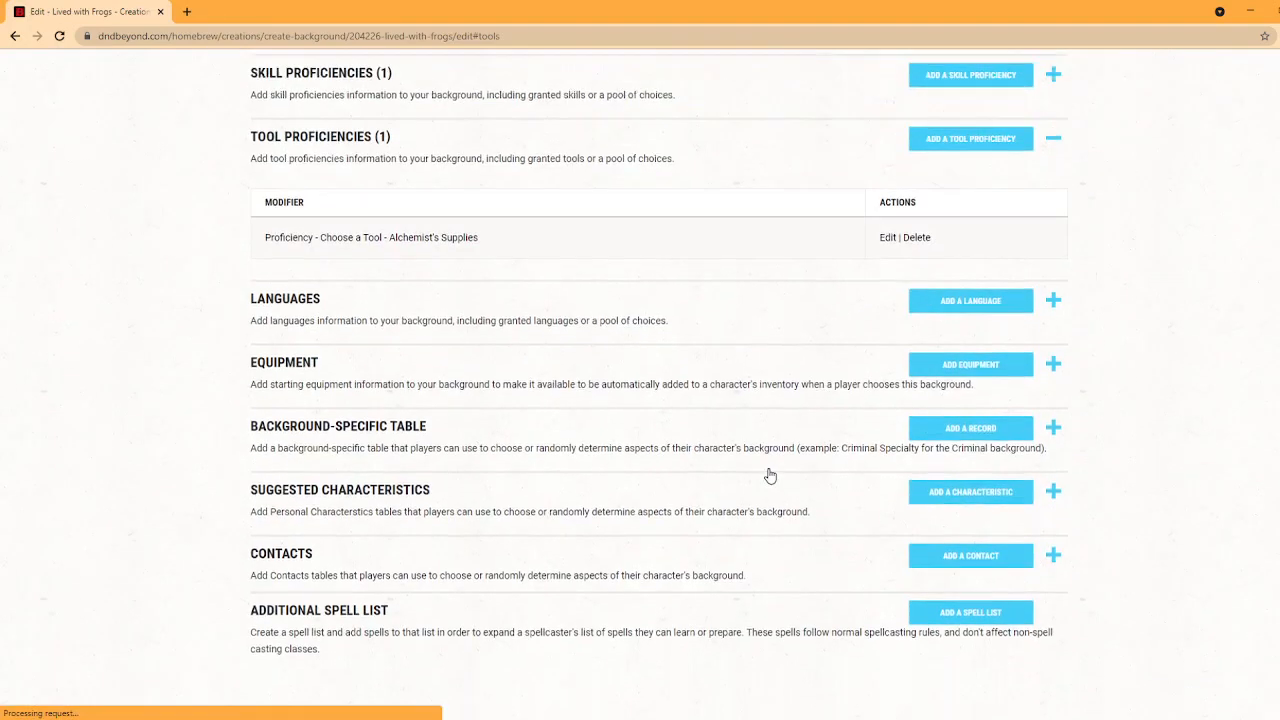
pyautogui.click(422, 230)
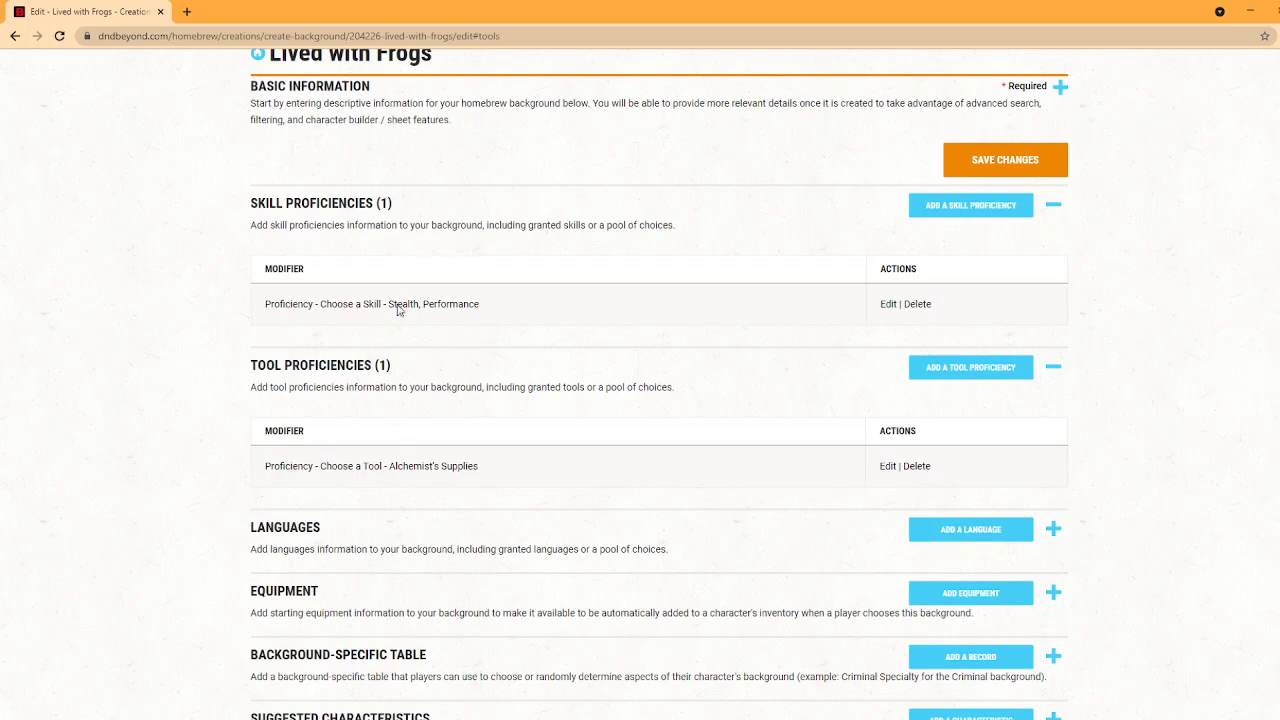
pyautogui.click(456, 210)
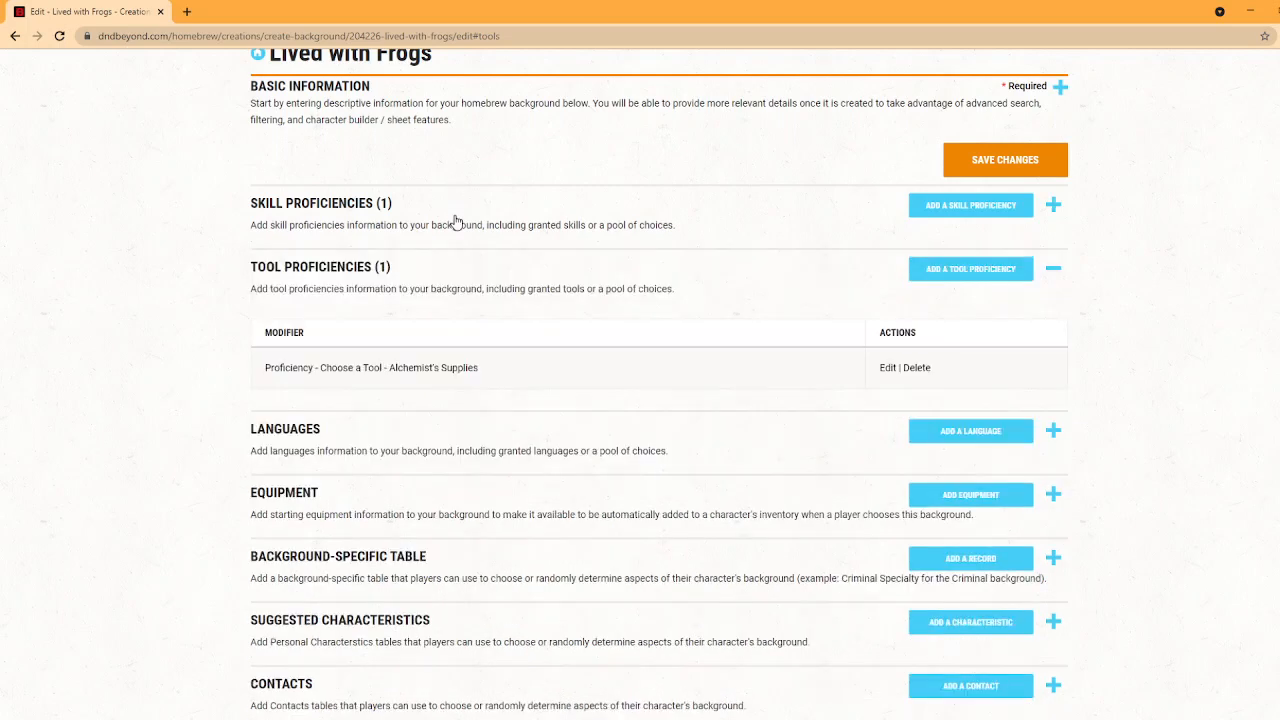
pyautogui.click(453, 269)
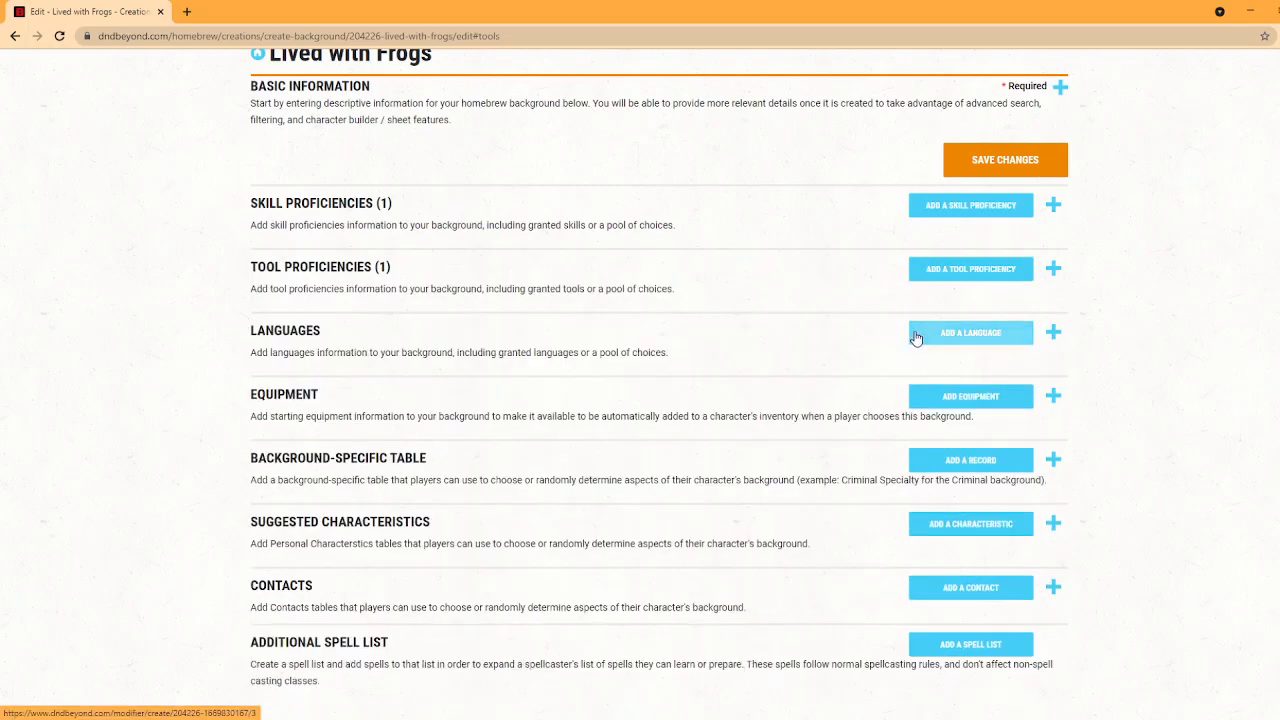
# Add a language modifier to the background with Gnomish as the language, and save it.
pyautogui.click(915, 338)
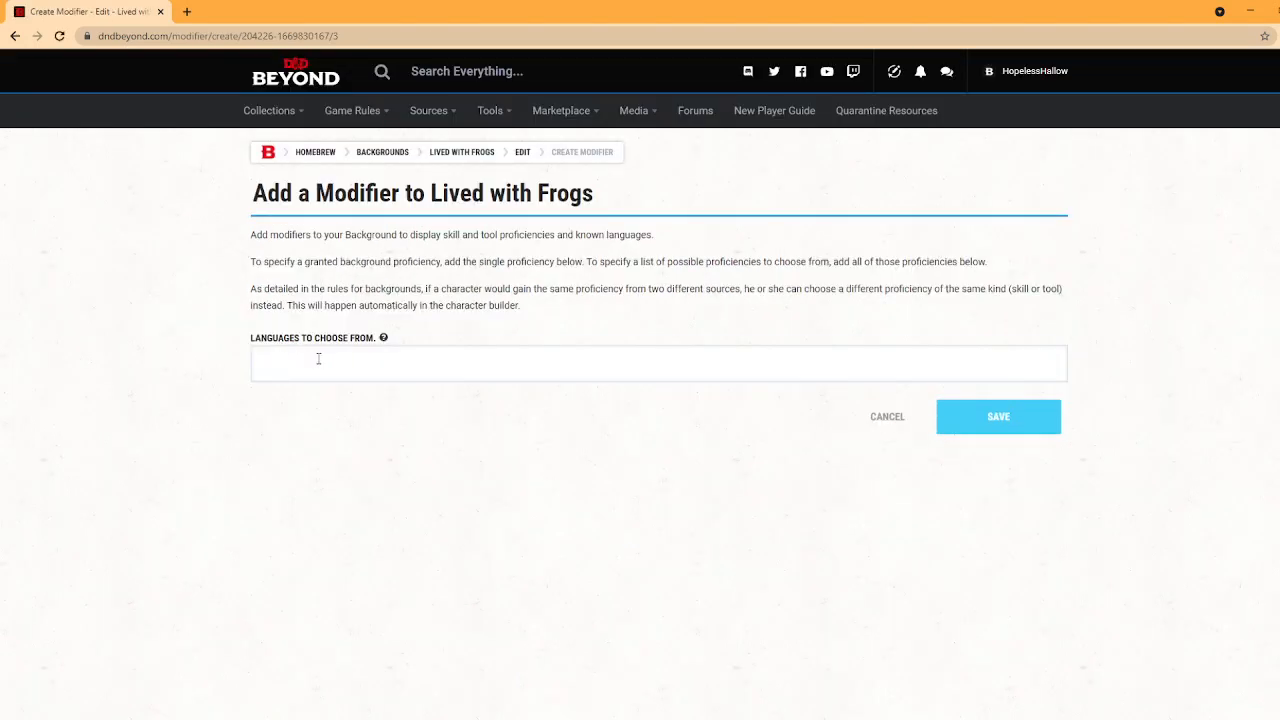
pyautogui.click(318, 358)
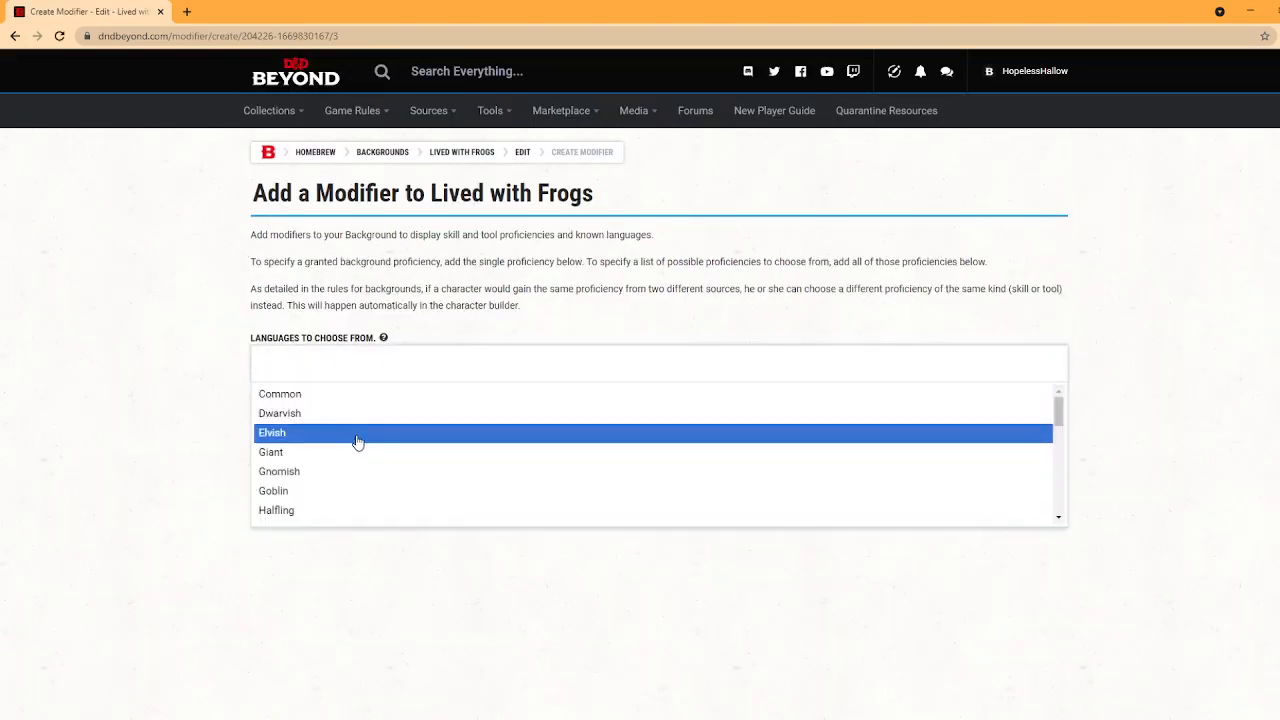
pyautogui.scroll(-3, 383, 440)
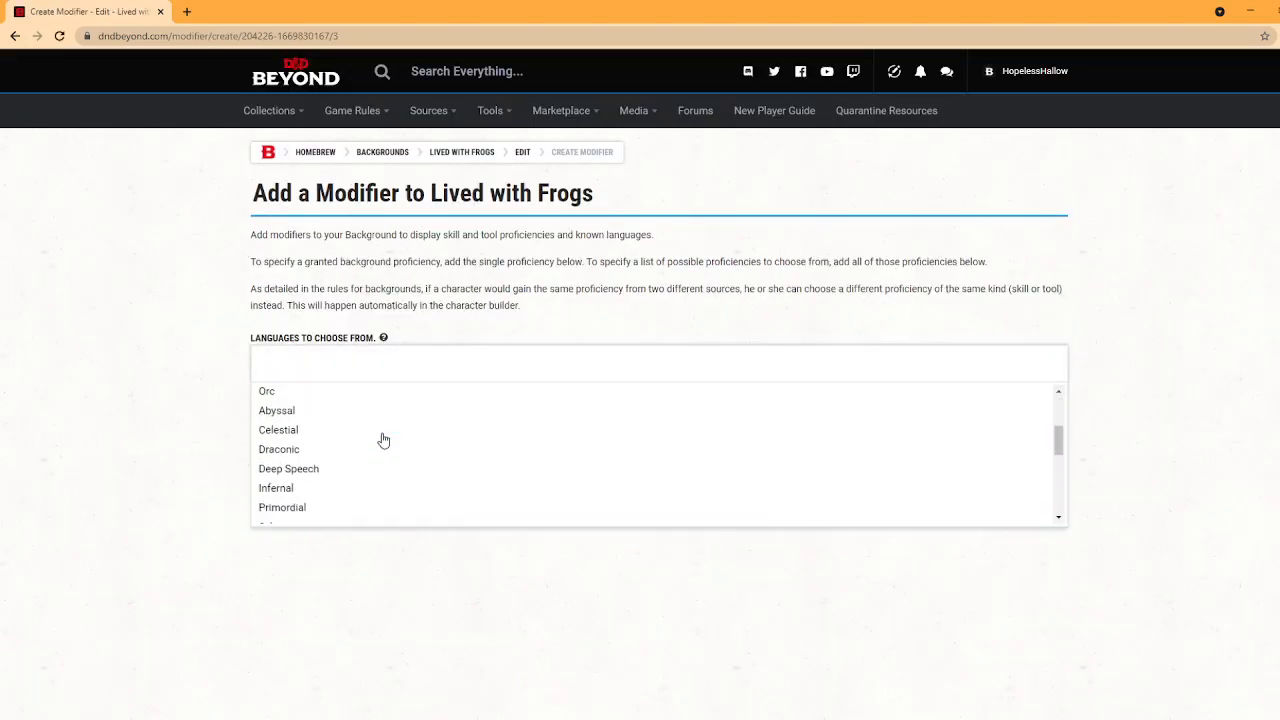
pyautogui.scroll(3, 383, 440)
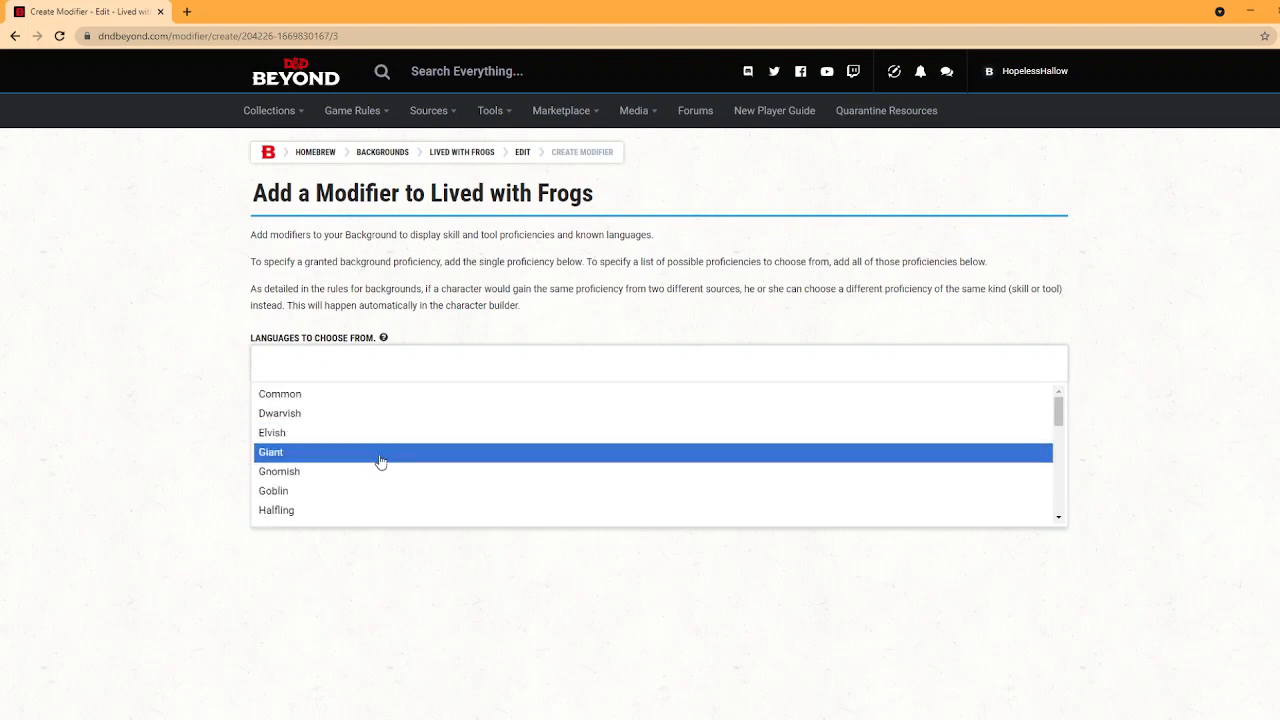
pyautogui.click(385, 472)
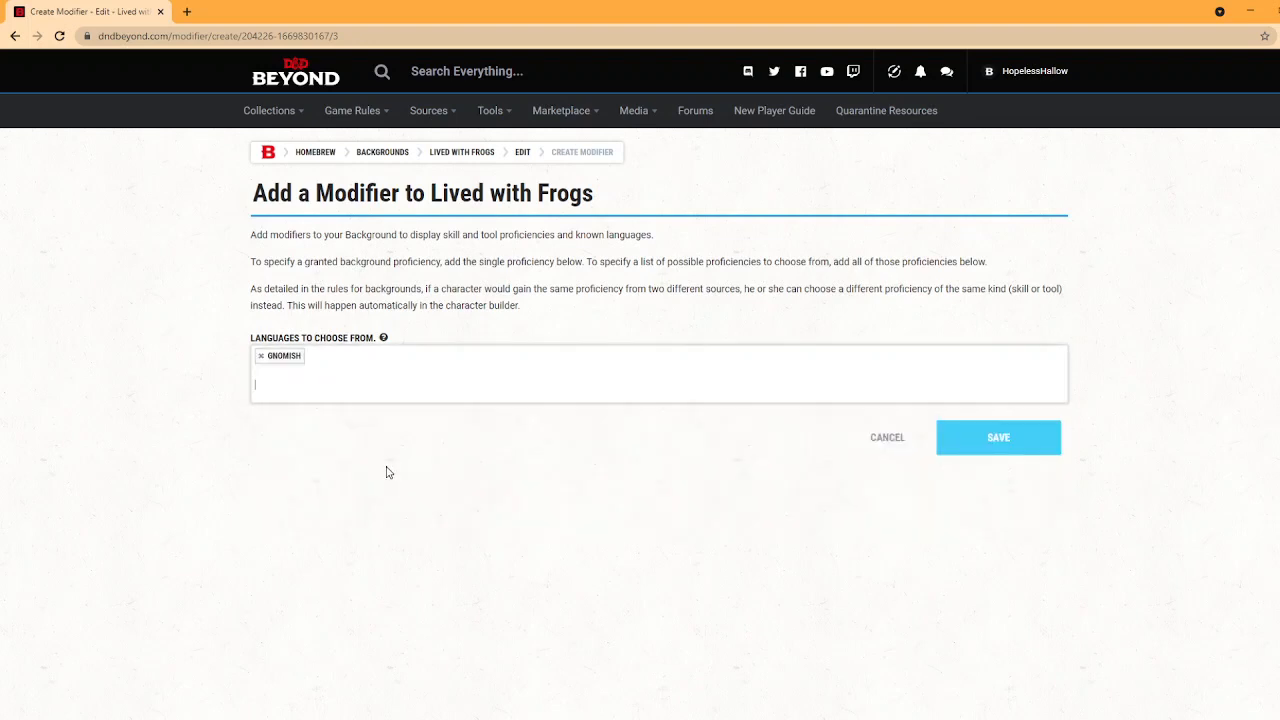
pyautogui.click(988, 441)
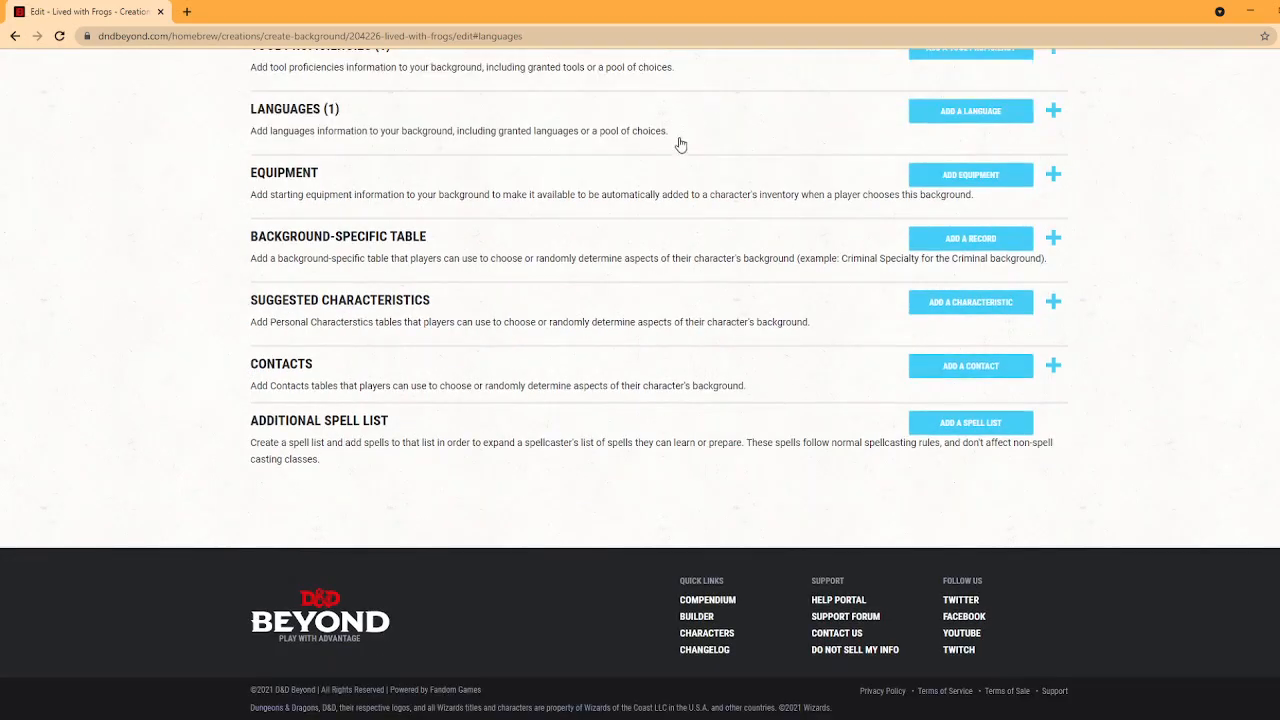
# Add an equipment entry with the phrase "a crossbow", copied from the example text, and save it.
pyautogui.click(952, 186)
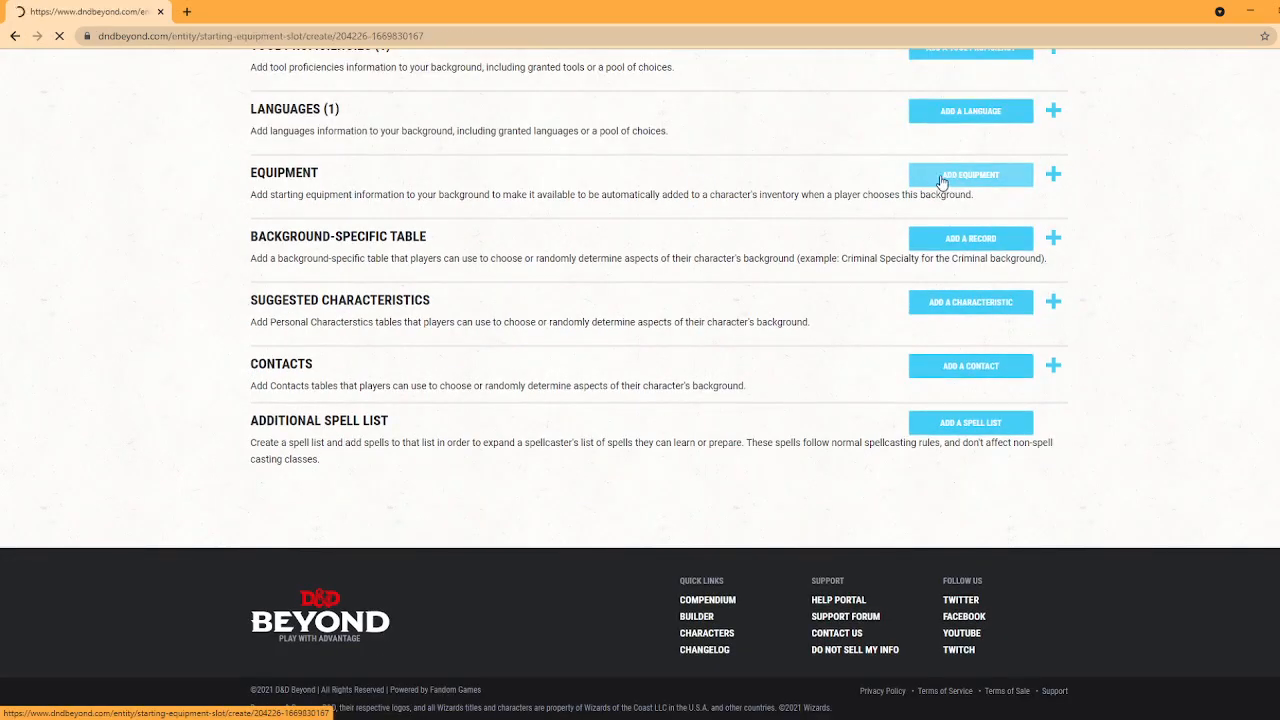
pyautogui.click(354, 300)
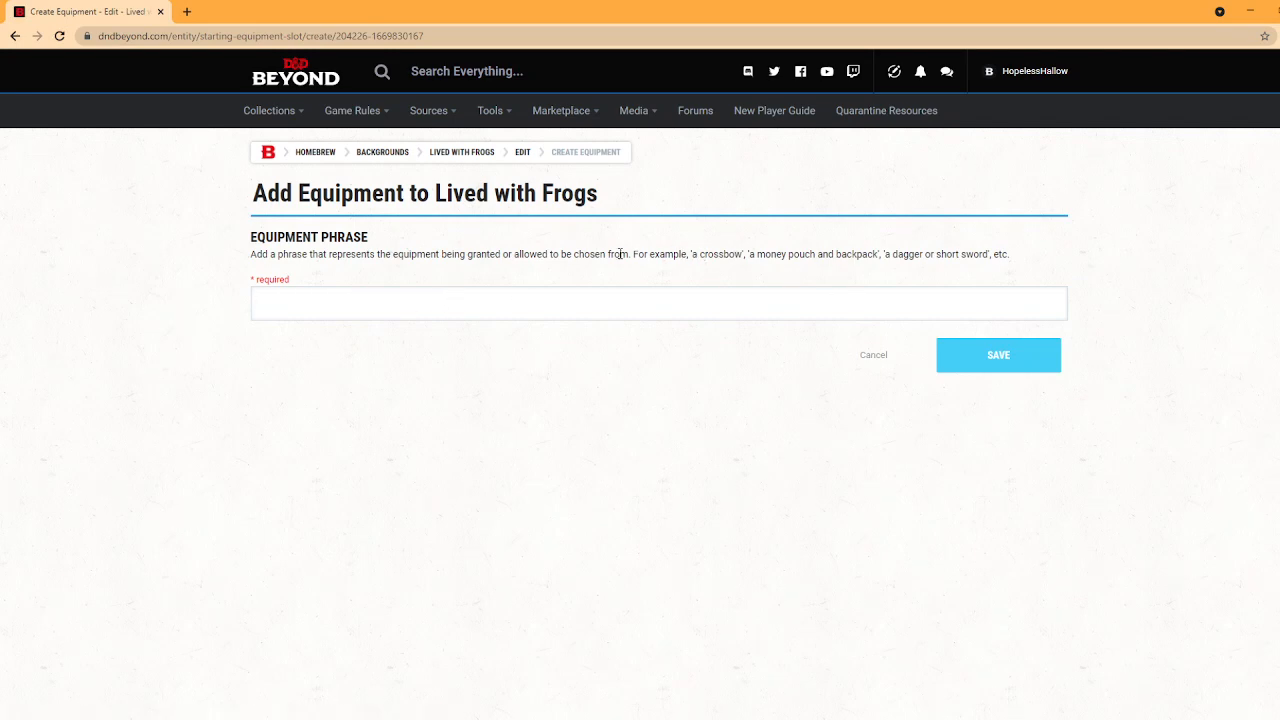
pyautogui.moveTo(620, 254); pyautogui.dragTo(709, 256)
pyautogui.click(709, 256)
pyautogui.moveTo(695, 256); pyautogui.dragTo(745, 258)
pyautogui.hotkey('ctrl', 'c')
pyautogui.click(720, 257)
pyautogui.click(677, 291)
pyautogui.hotkey('ctrl', 'v')
pyautogui.click(973, 347)
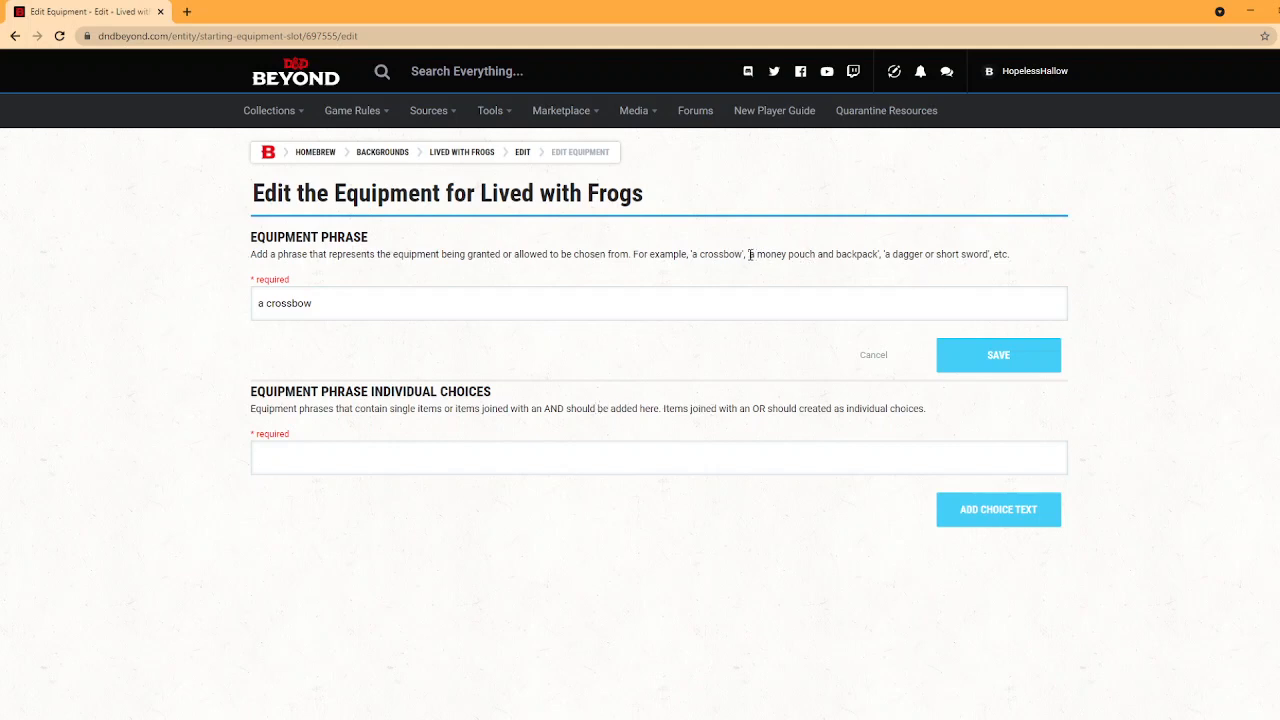
# Add "a money pouch and backpack", copied from the example text, as an individual choice for the equipment phrase.
pyautogui.moveTo(750, 255); pyautogui.dragTo(880, 256)
pyautogui.hotkey('ctrl', 'c')
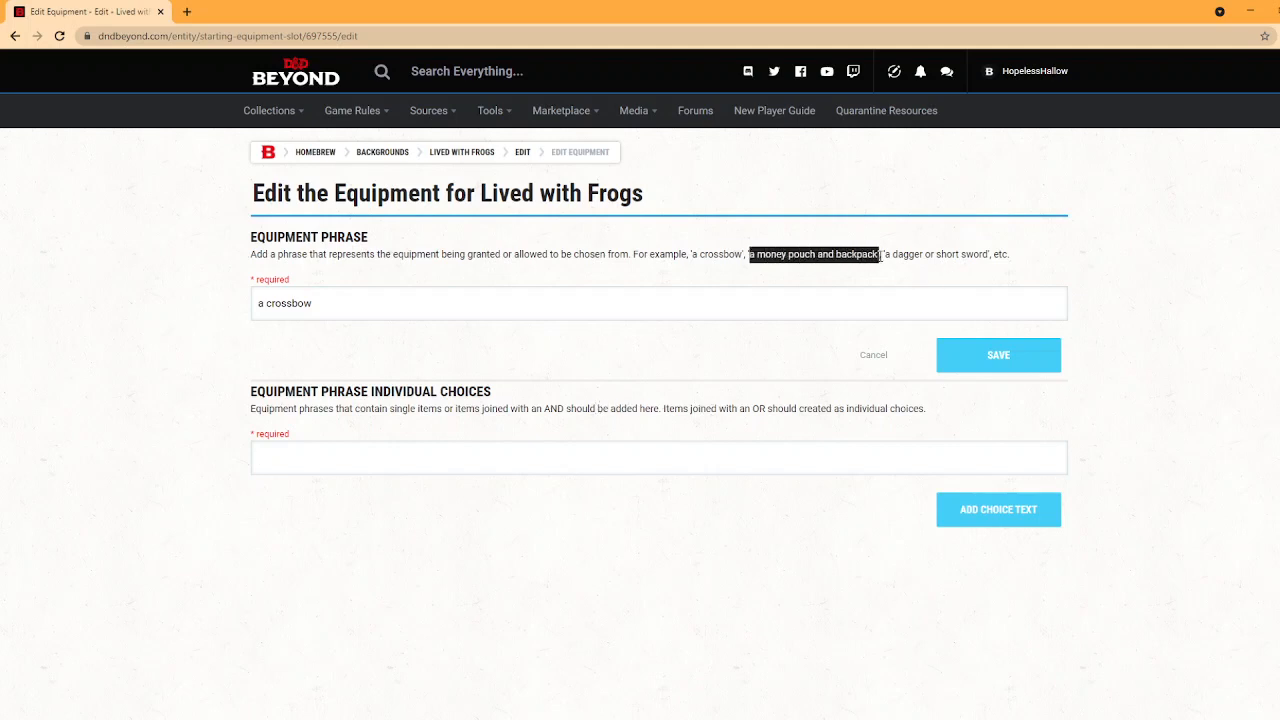
pyautogui.click(617, 447)
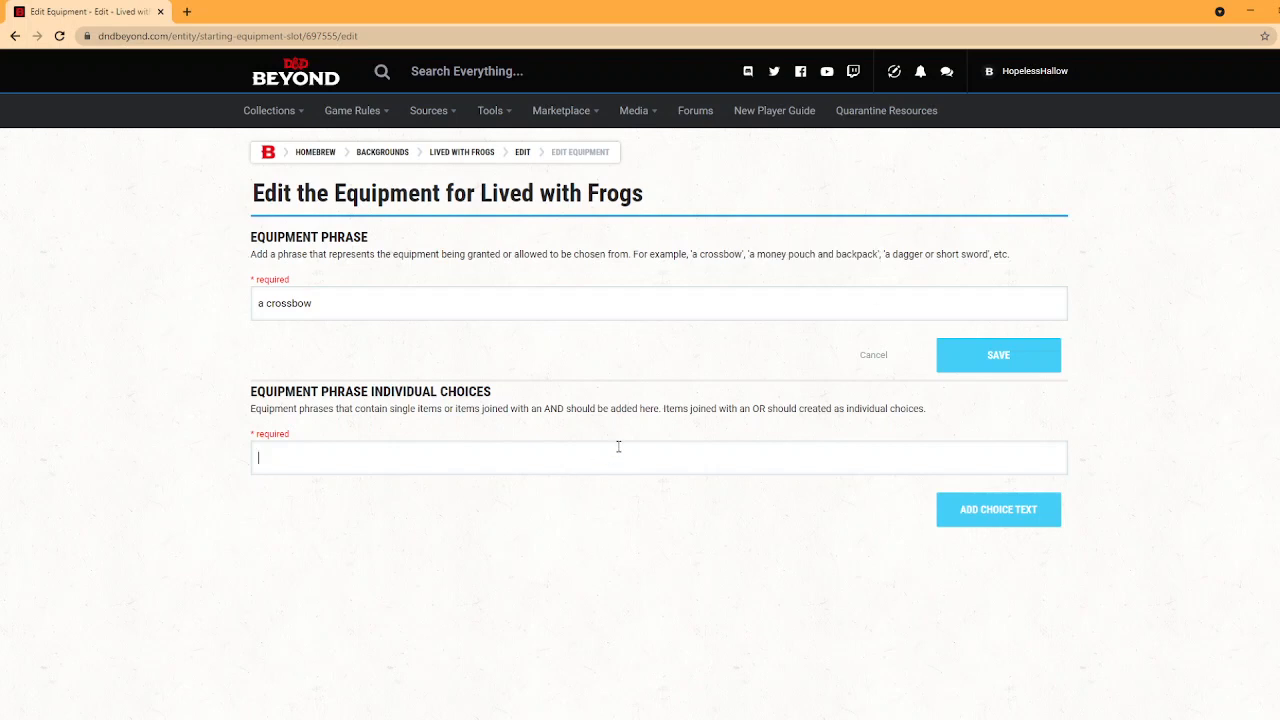
pyautogui.hotkey('ctrl', 'v')
pyautogui.click(987, 516)
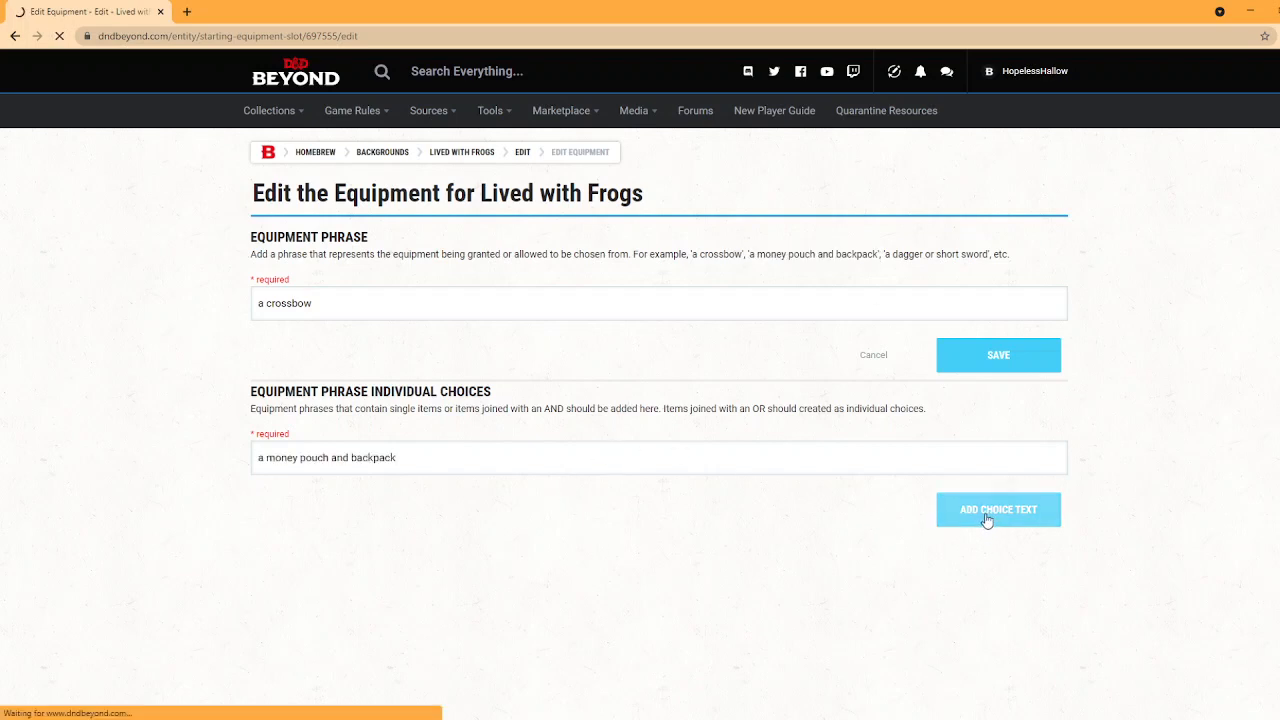
# Try the choice's associated data types: Gold with a value of 25, Specific Armor, and Specific Gear.
pyautogui.scroll(-2, 790, 515)
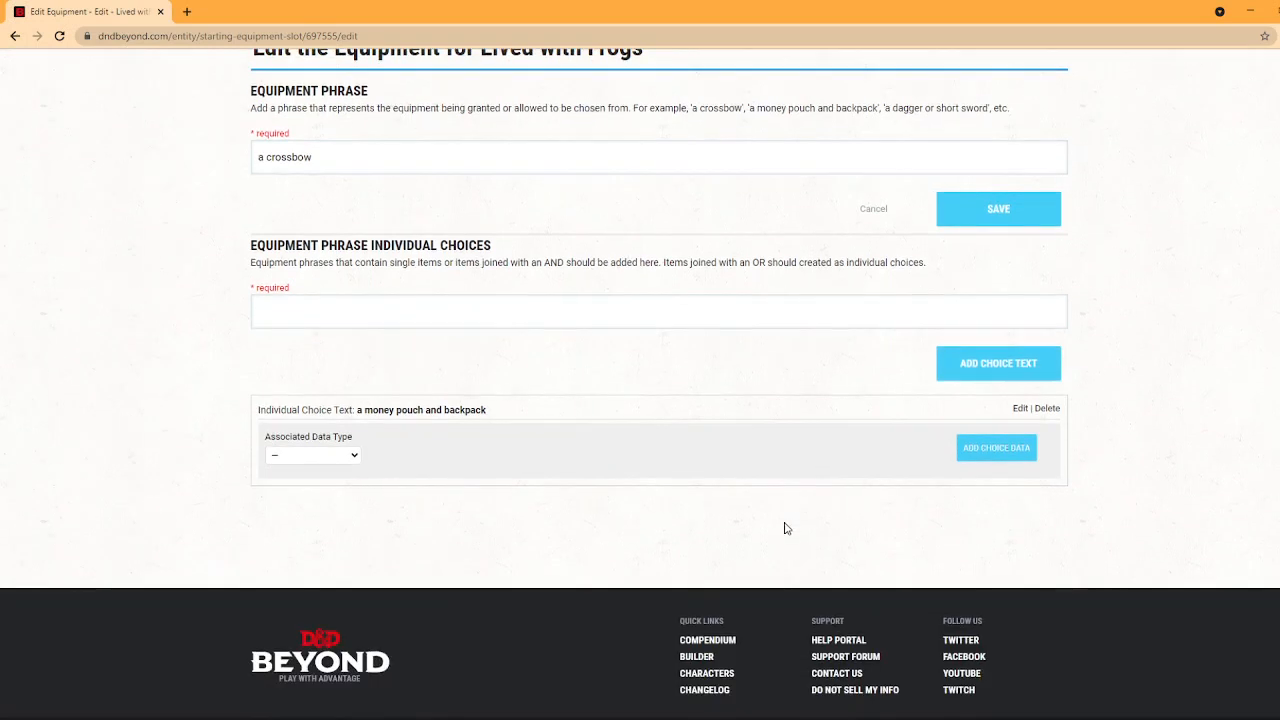
pyautogui.click(318, 416)
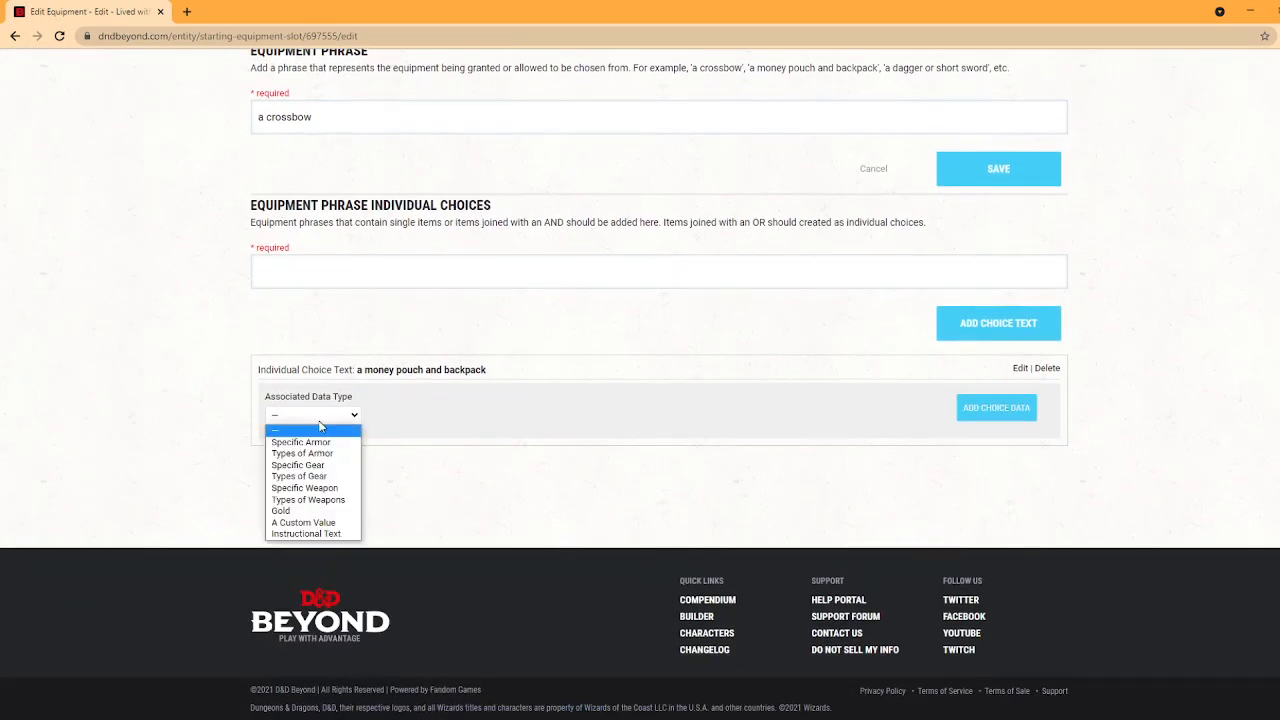
pyautogui.click(314, 511)
pyautogui.click(425, 415)
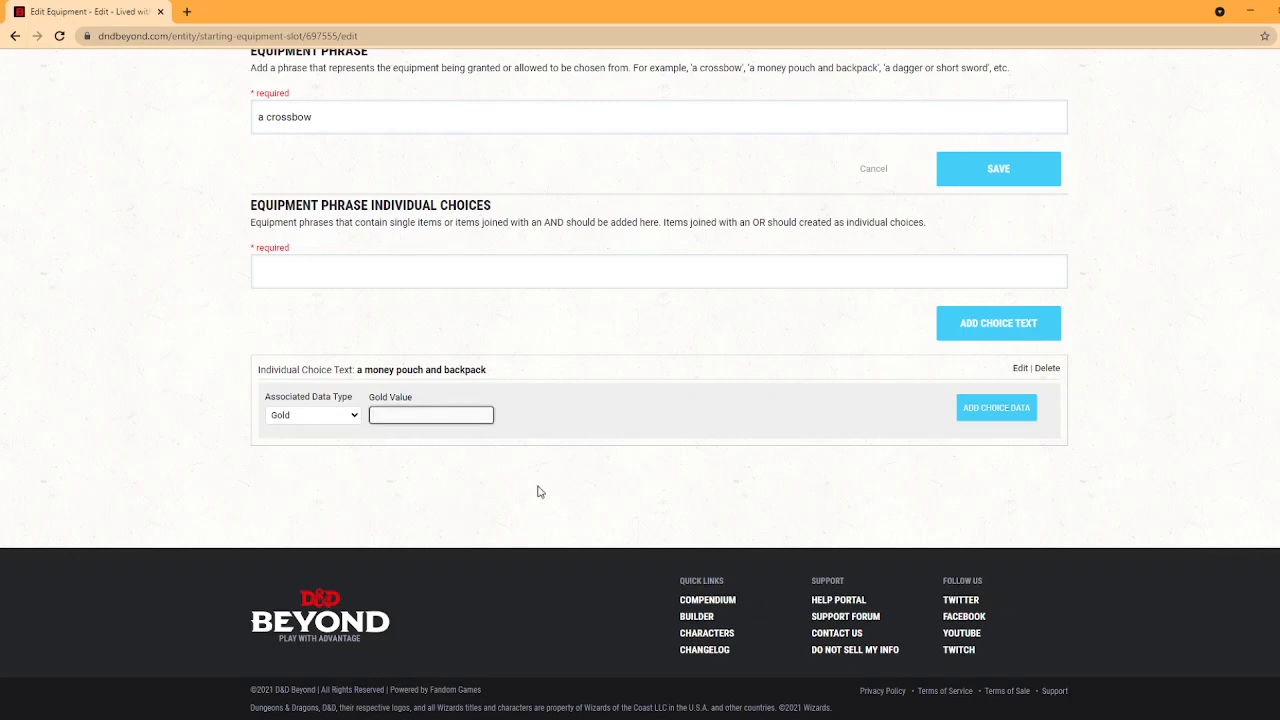
pyautogui.write('25')
pyautogui.click(303, 418)
pyautogui.click(304, 447)
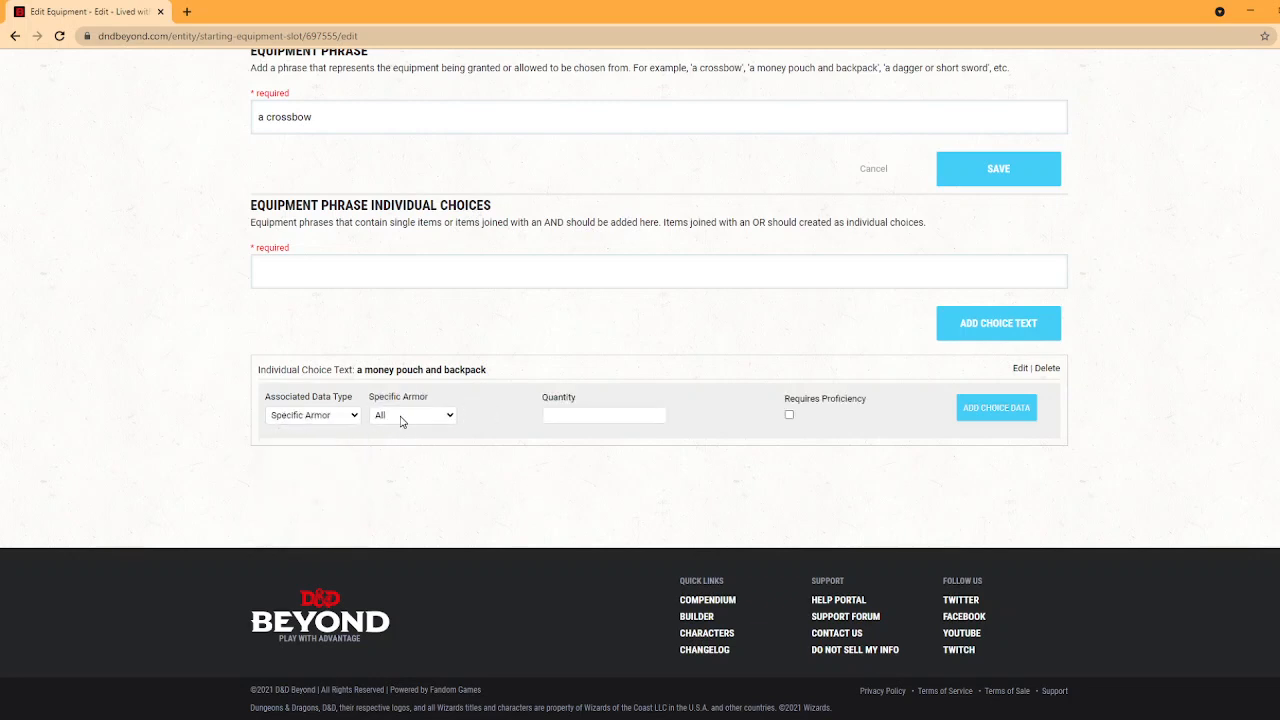
pyautogui.click(345, 418)
pyautogui.click(321, 470)
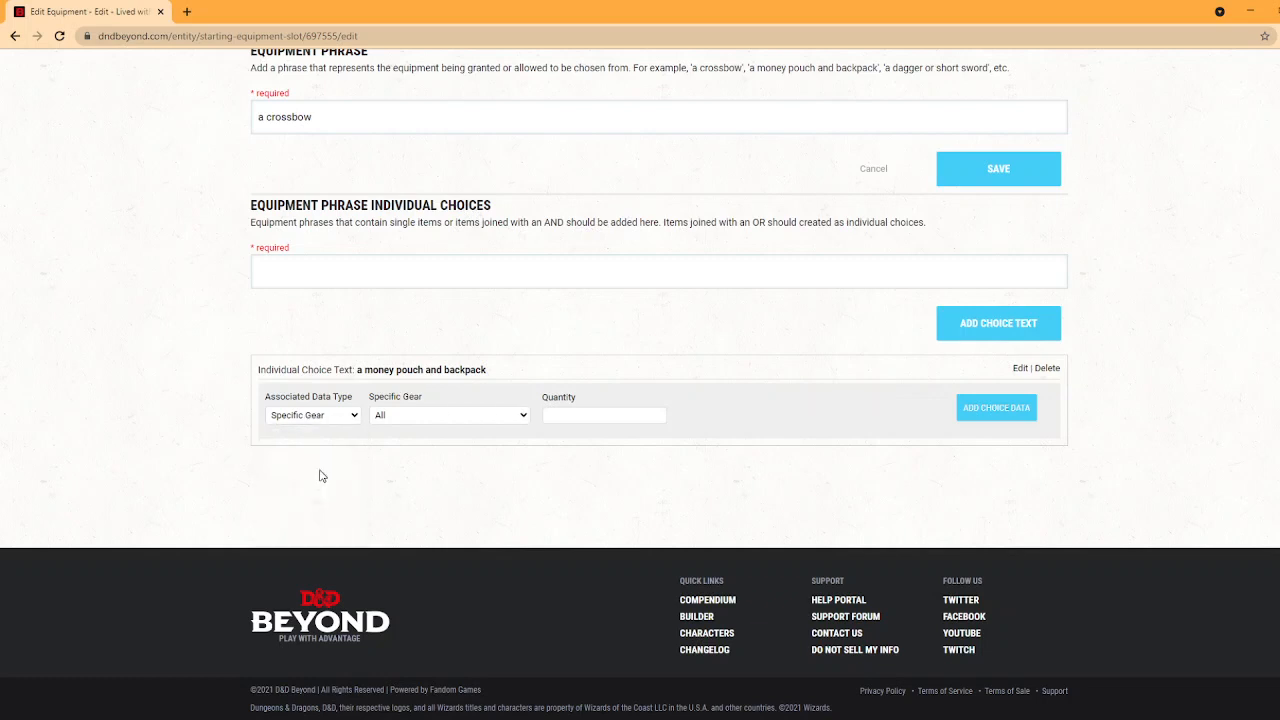
# Add Gold data with a value of 21 to the money pouch and backpack choice.
pyautogui.click(346, 418)
pyautogui.click(337, 520)
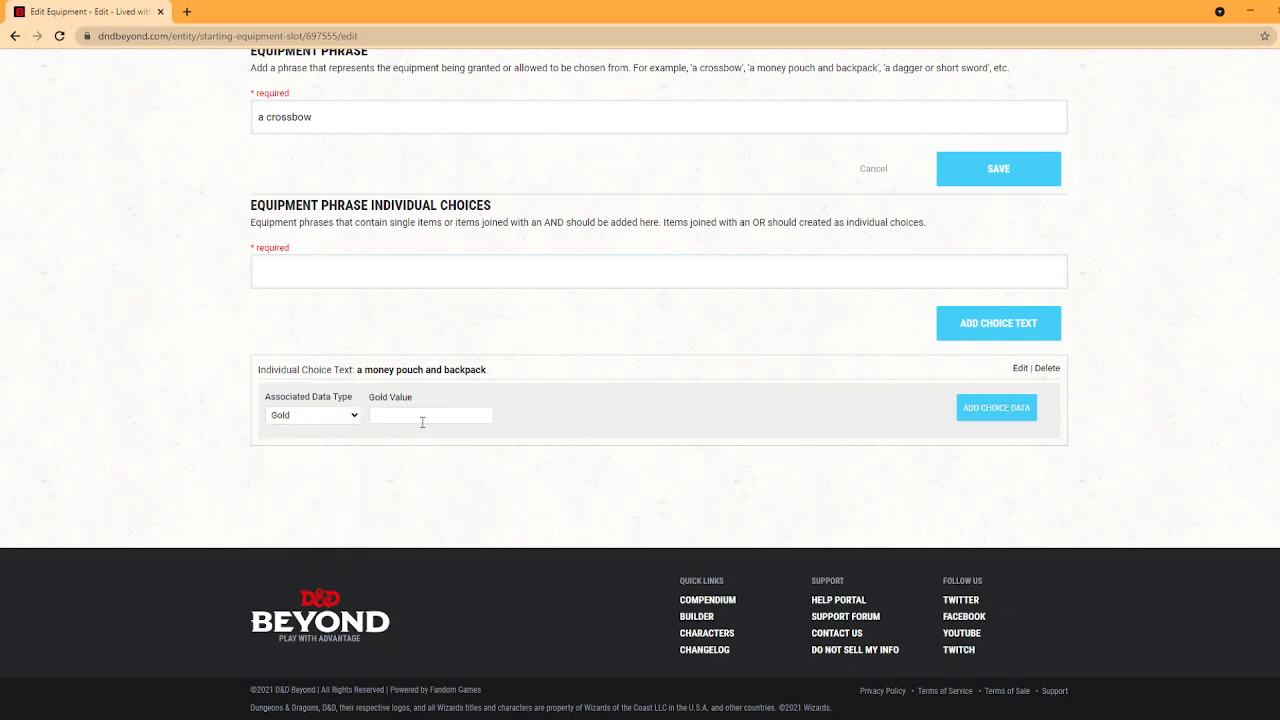
pyautogui.click(445, 418)
pyautogui.write('21')
pyautogui.click(453, 445)
pyautogui.click(986, 412)
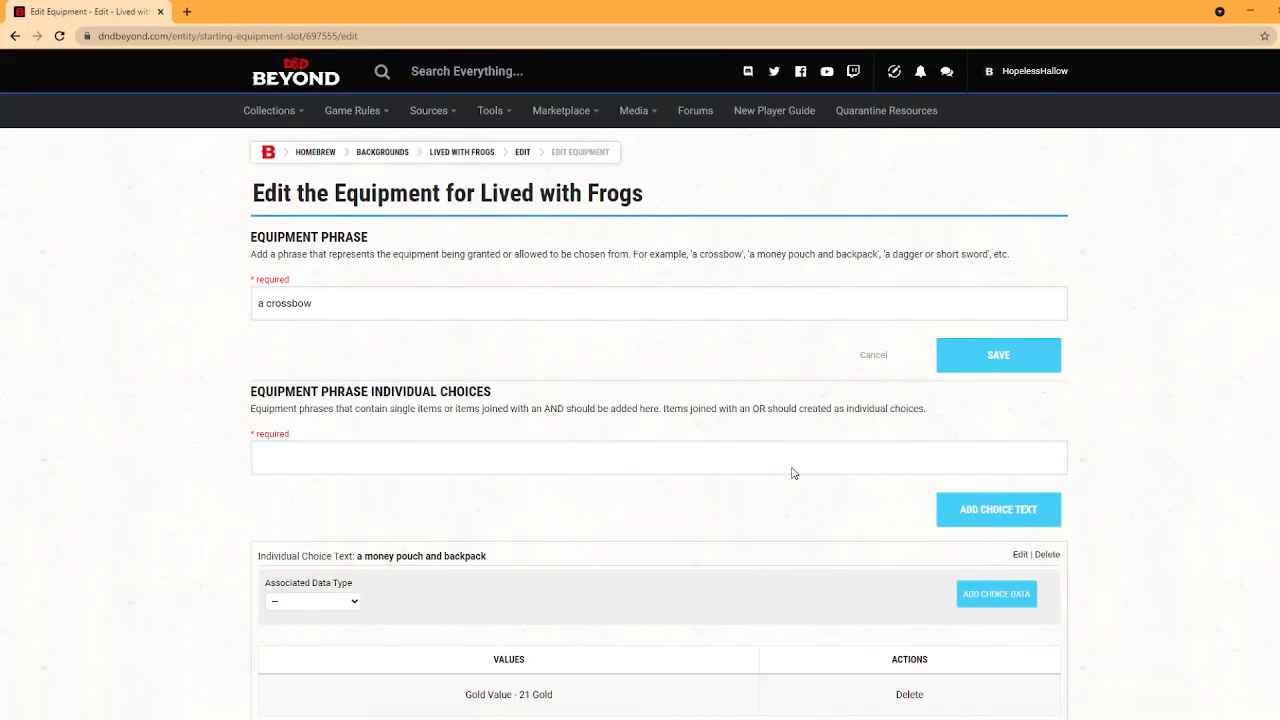
# Save the equipment entry and return to the background's edit page.
pyautogui.scroll(-2, 786, 489)
pyautogui.scroll(2, 786, 491)
pyautogui.click(1005, 365)
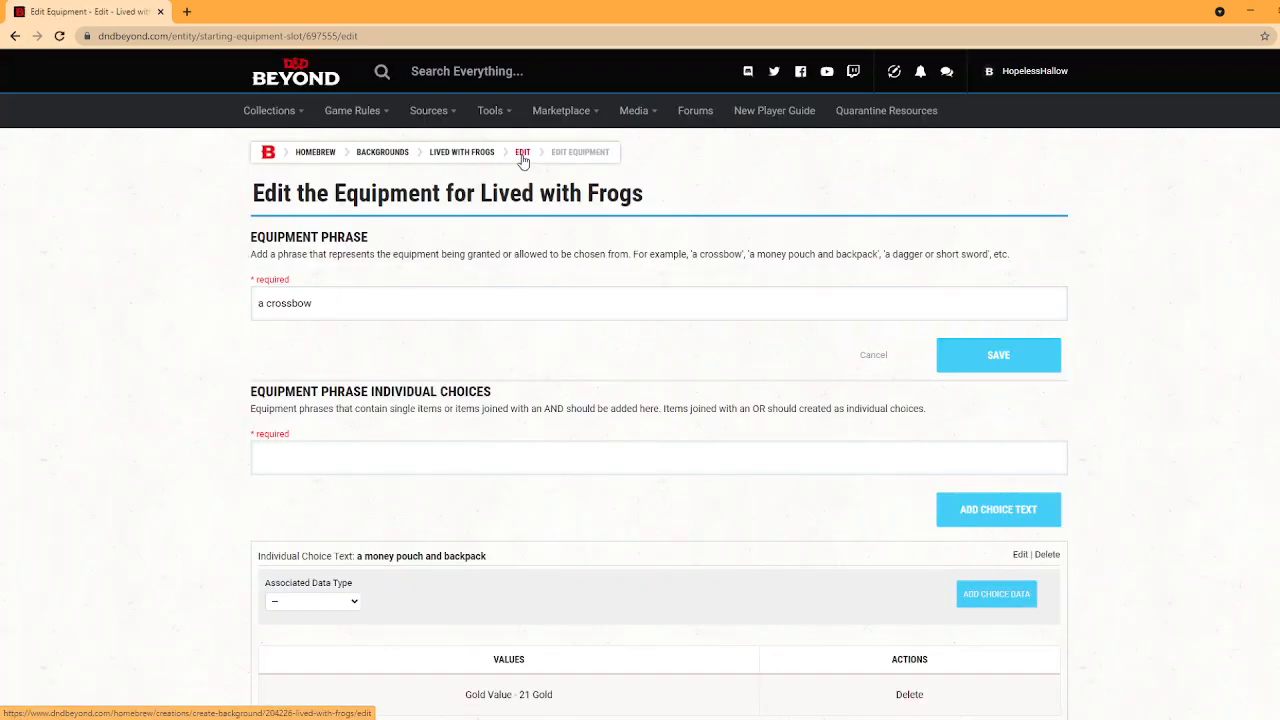
pyautogui.click(520, 155)
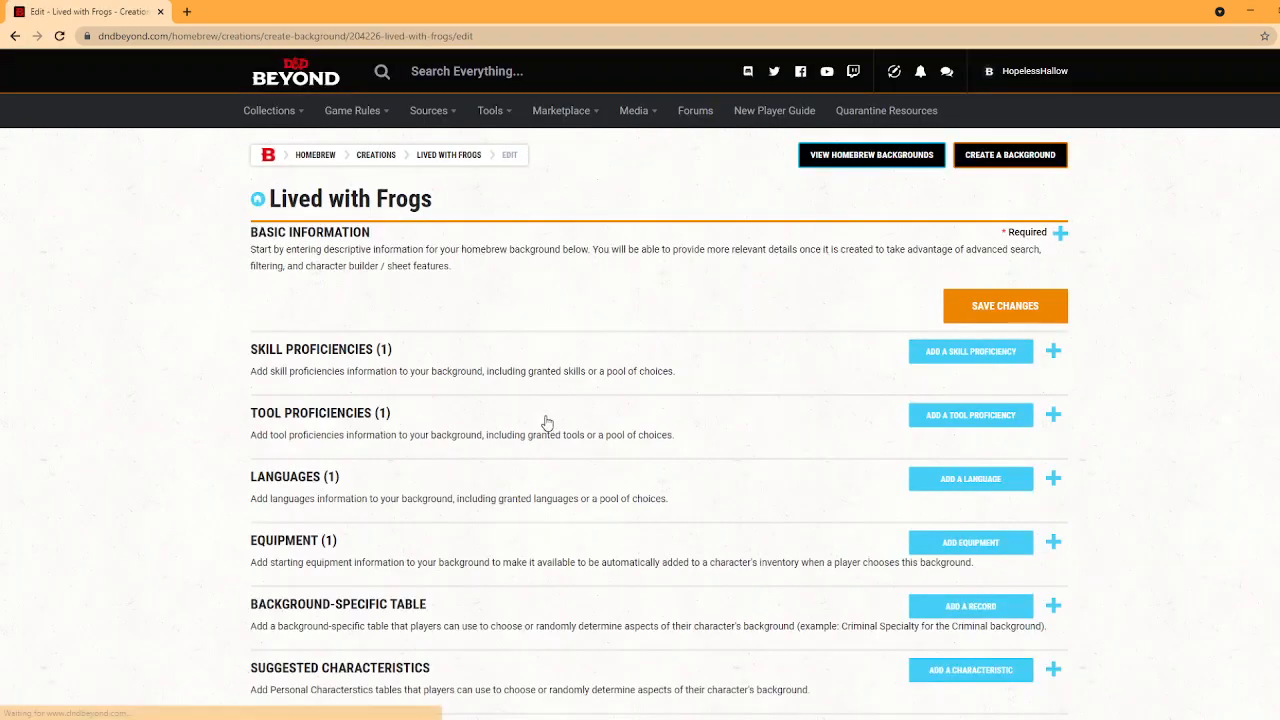
# Add a Personality Trait characteristic with the text "Likes frogs", and save it.
pyautogui.scroll(-3, 543, 423)
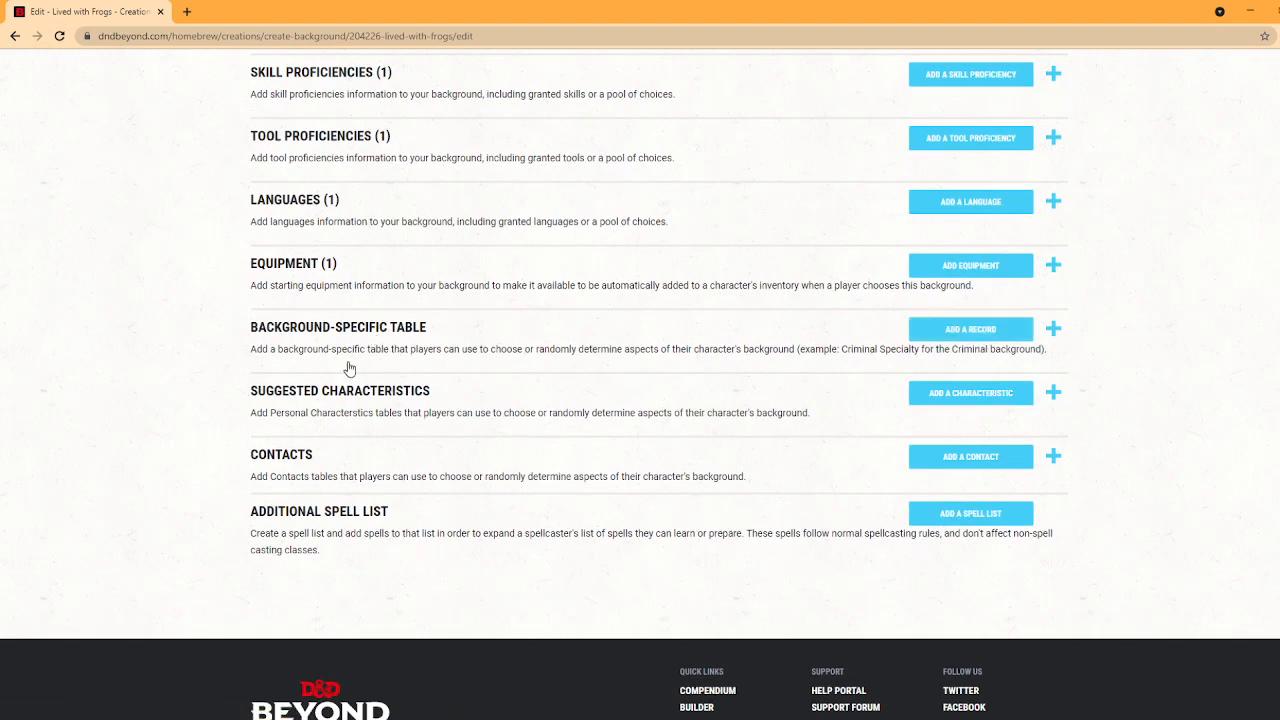
pyautogui.click(947, 410)
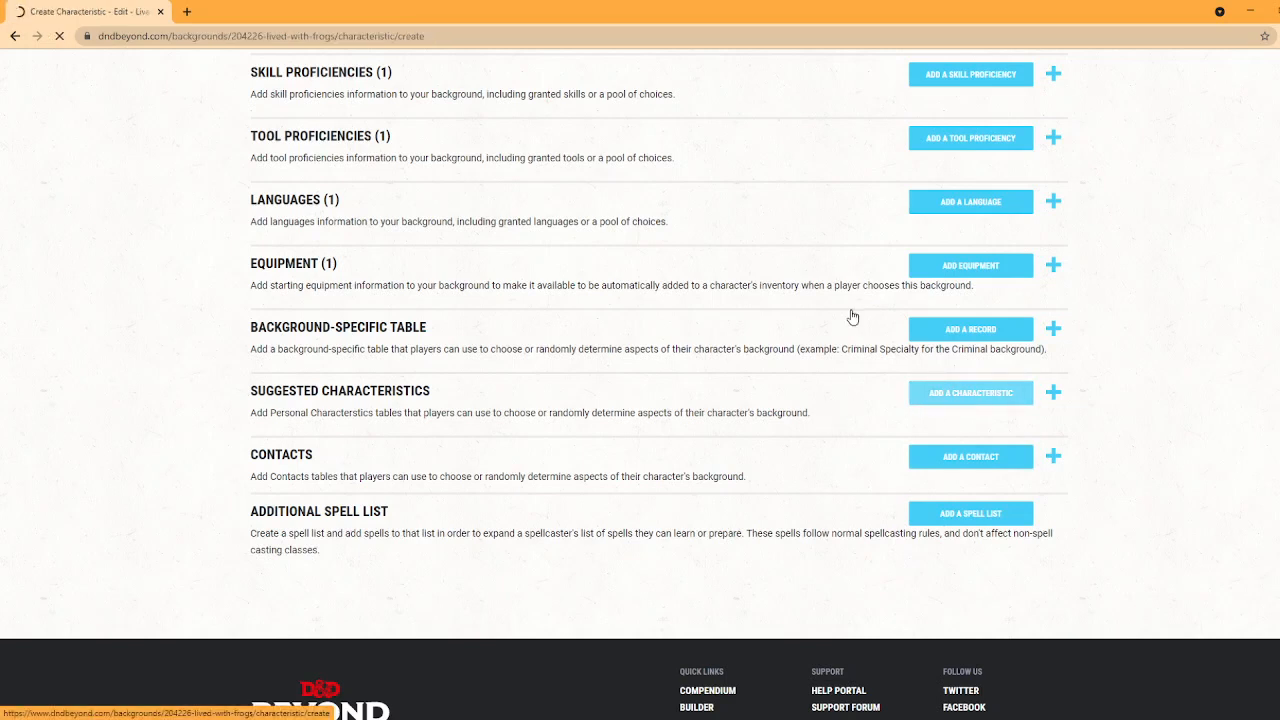
pyautogui.click(531, 278)
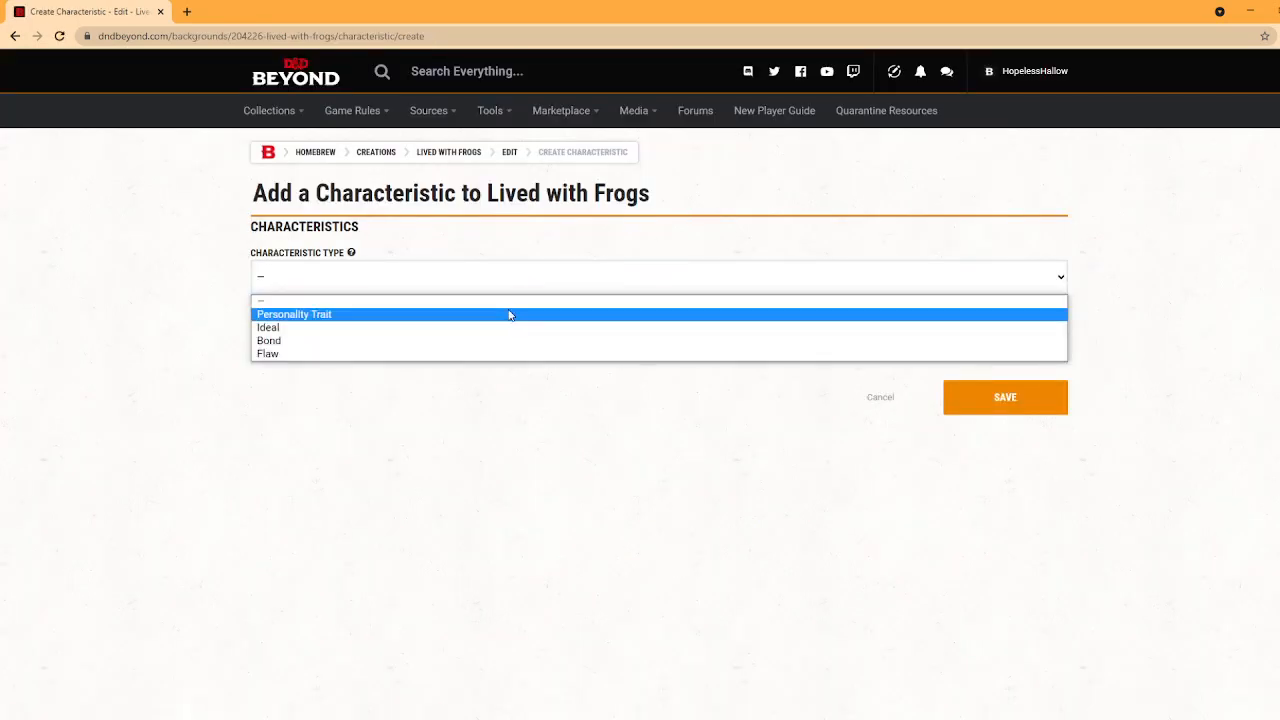
pyautogui.click(505, 317)
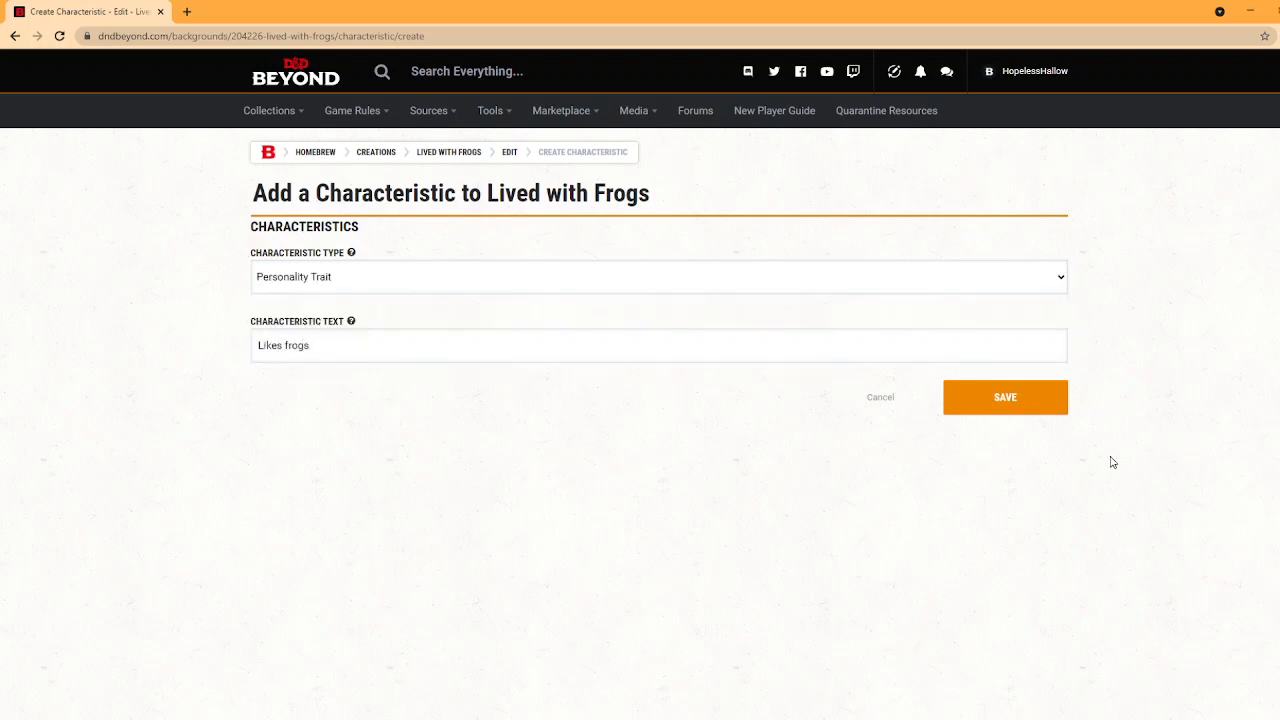
pyautogui.click(1031, 397)
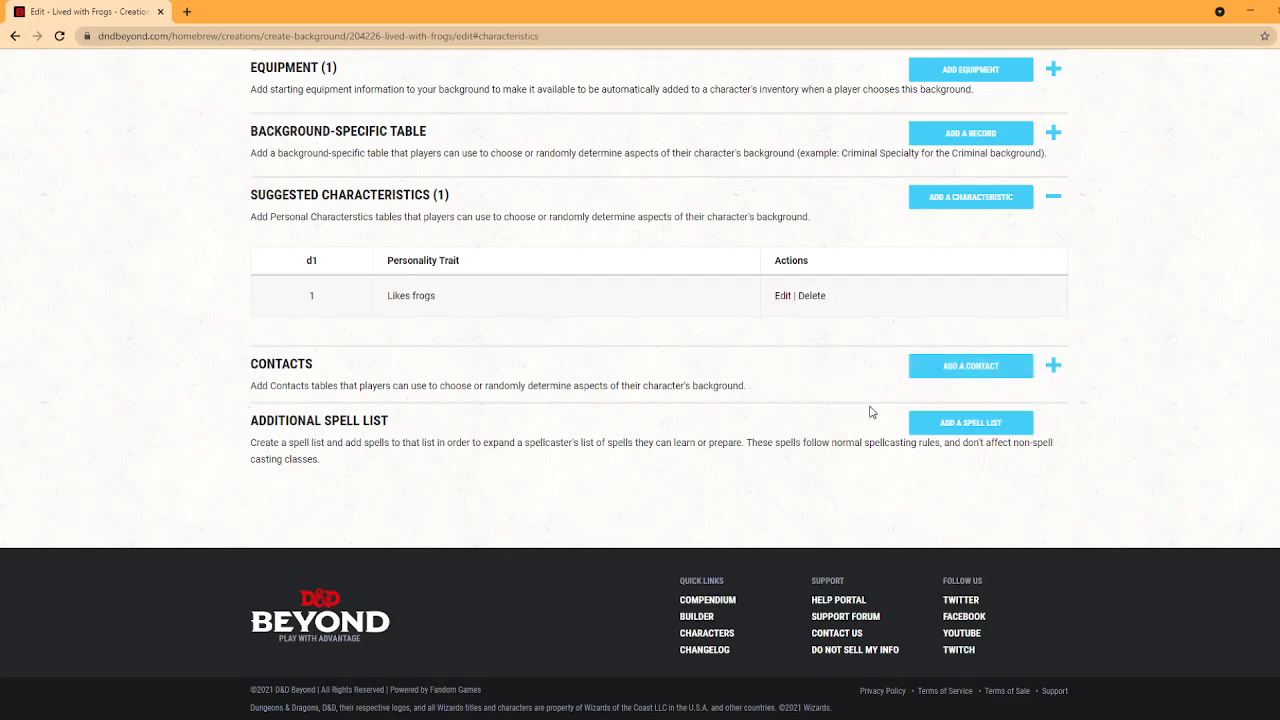
pyautogui.click(950, 431)
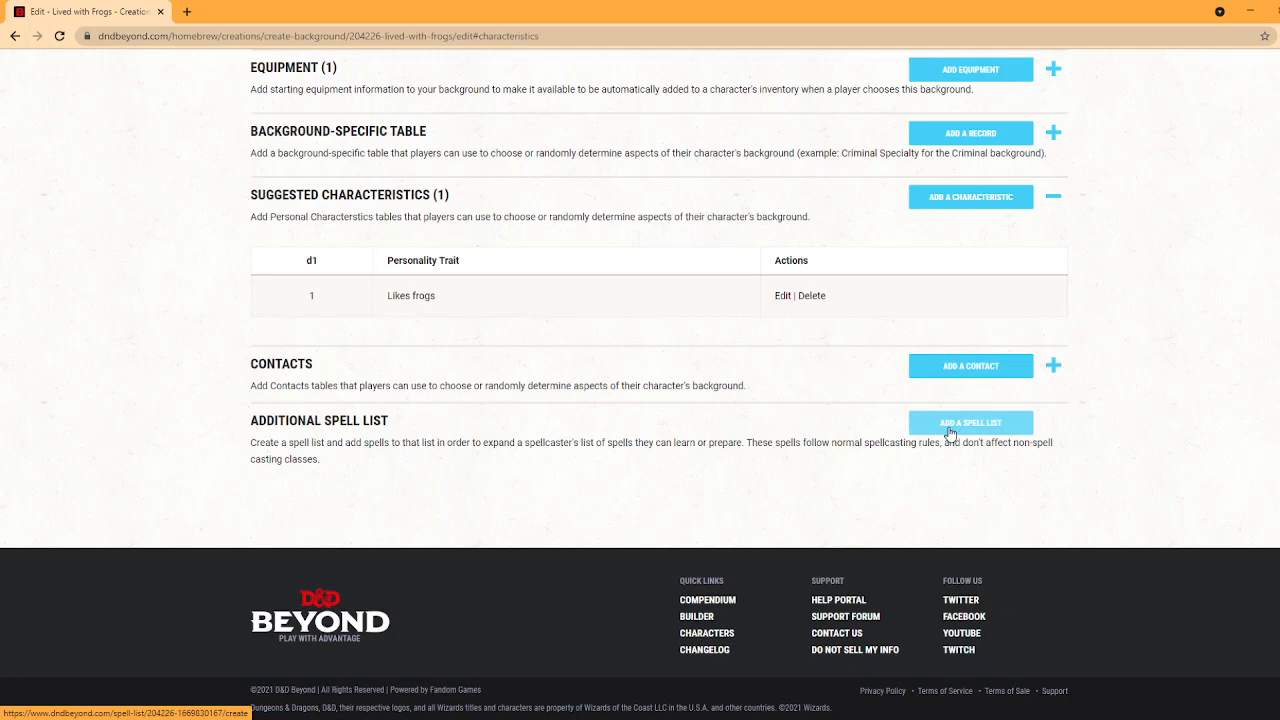
pyautogui.scroll(5, 950, 432)
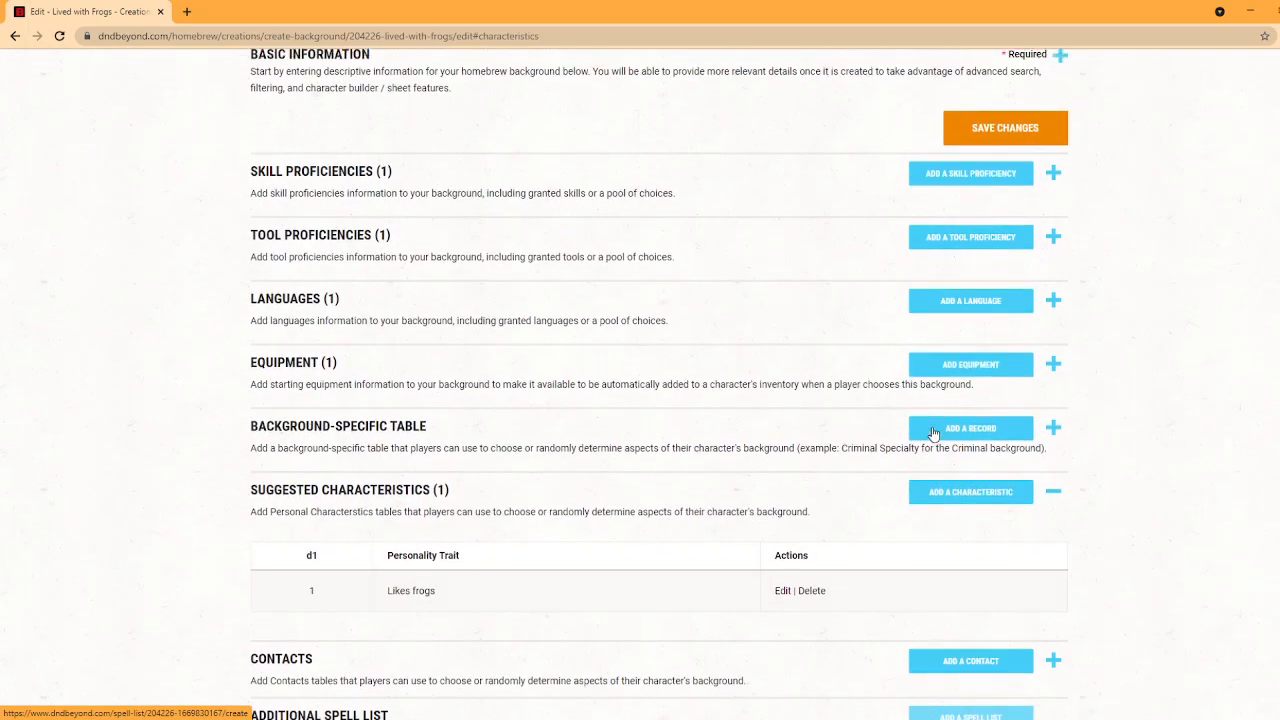